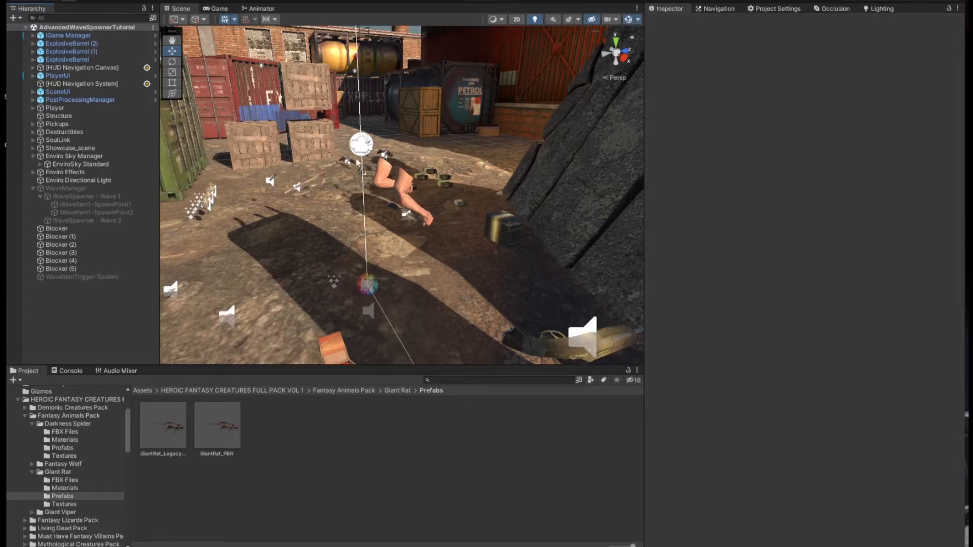
right_drag(356, 160, 400, 137)
scroll(400, 137, down, 8)
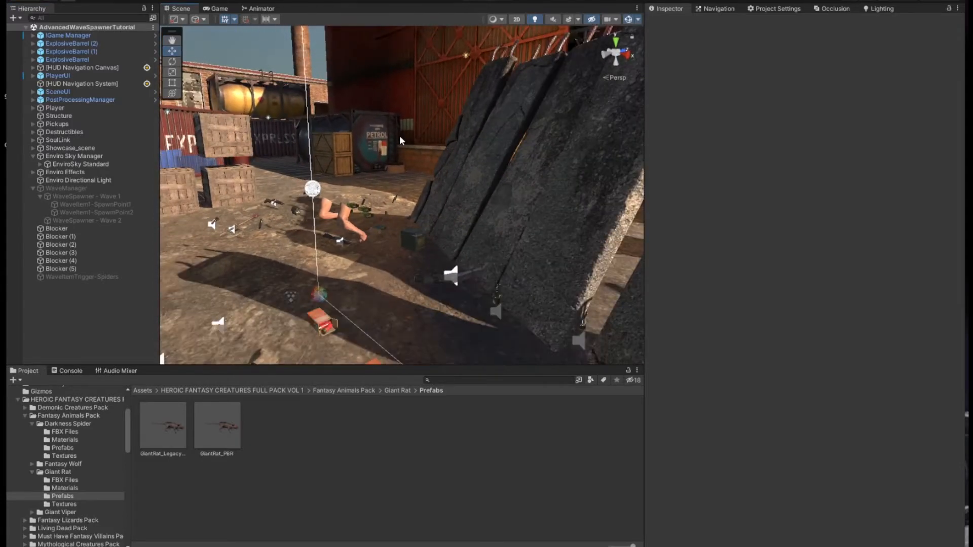
middle_drag(341, 177, 365, 182)
right_drag(366, 182, 337, 169)
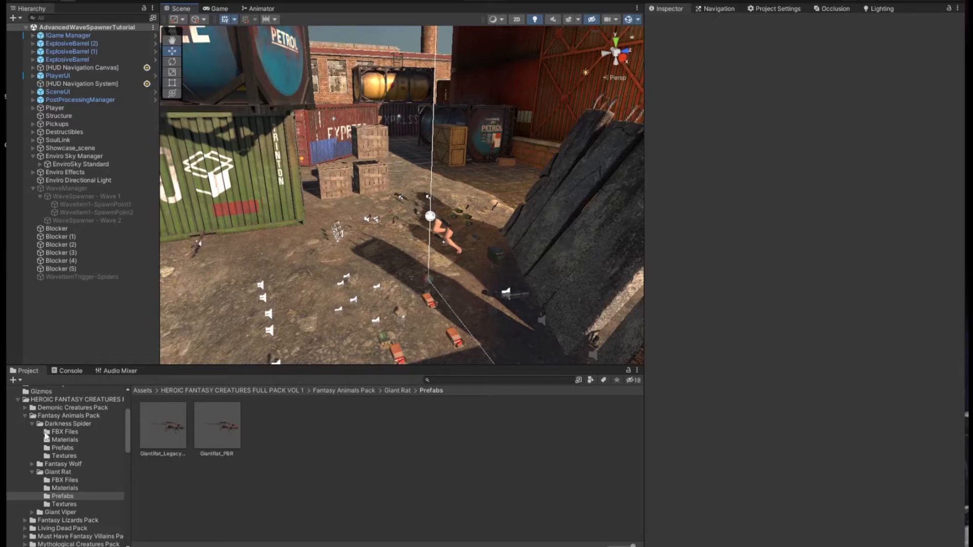
Open the Giant Rat Template asset from the Assets folder and review the trigger and parameter names of its Melee Attacks group
click(141, 389)
scroll(257, 474, down, 3)
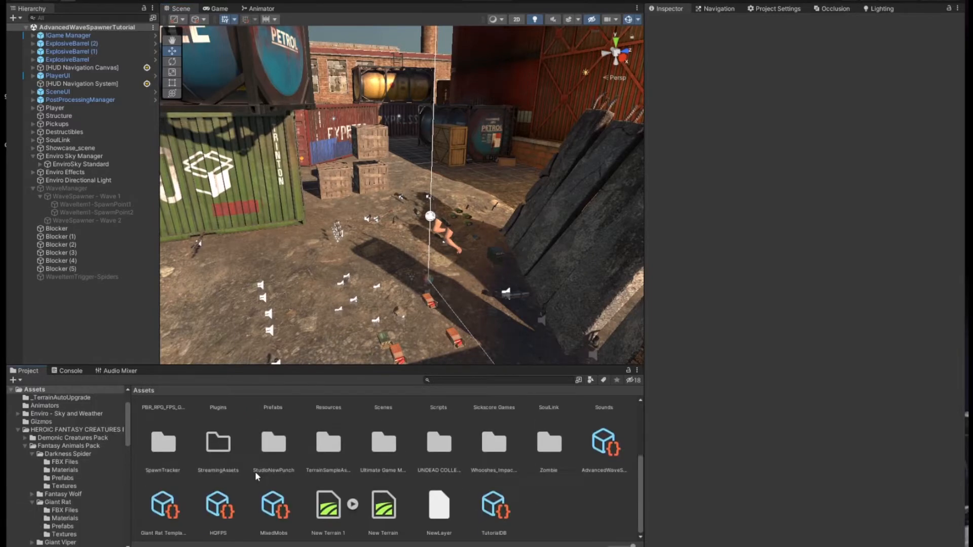
click(158, 513)
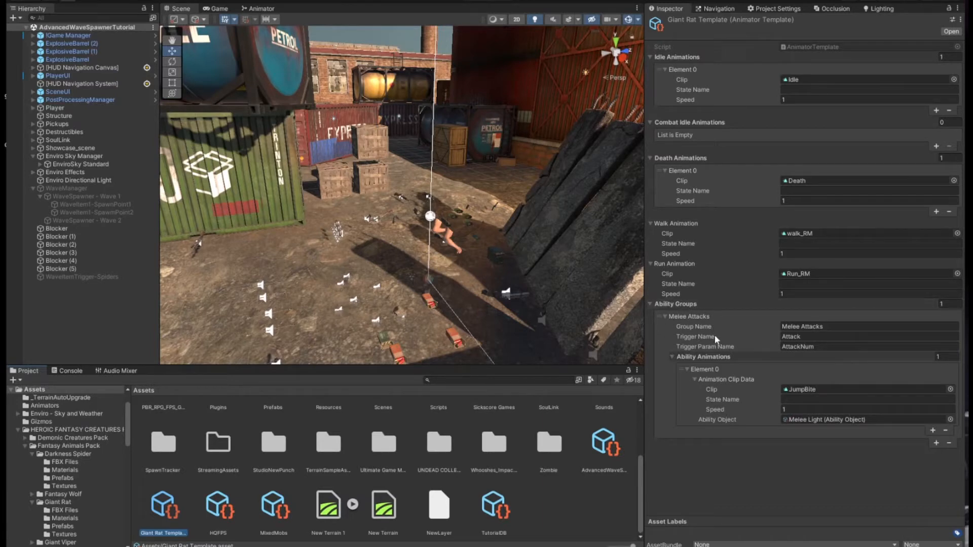
click(796, 337)
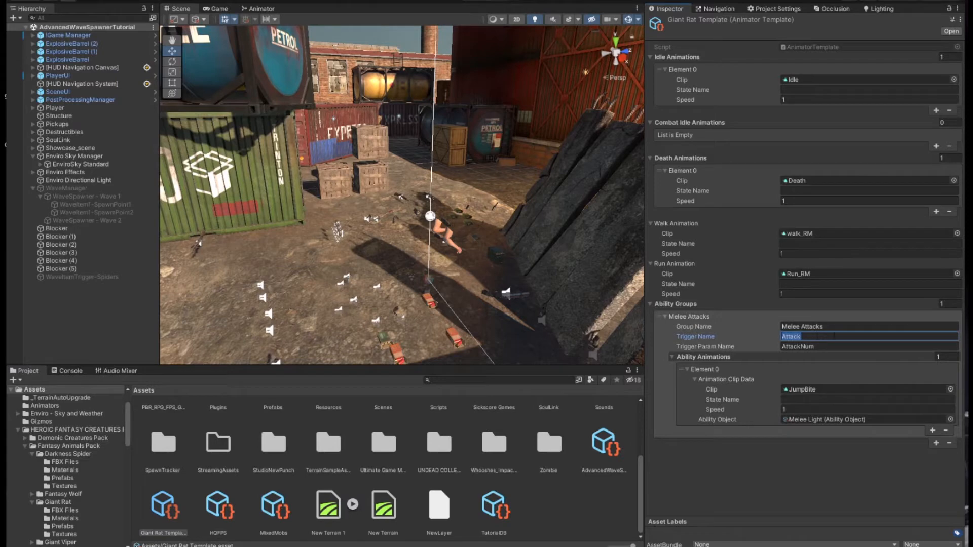
click(841, 347)
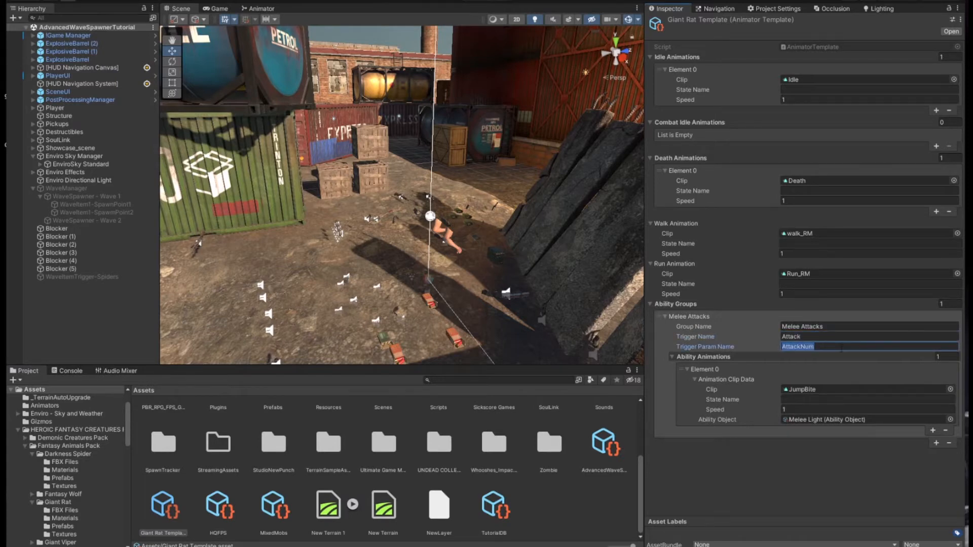
click(841, 348)
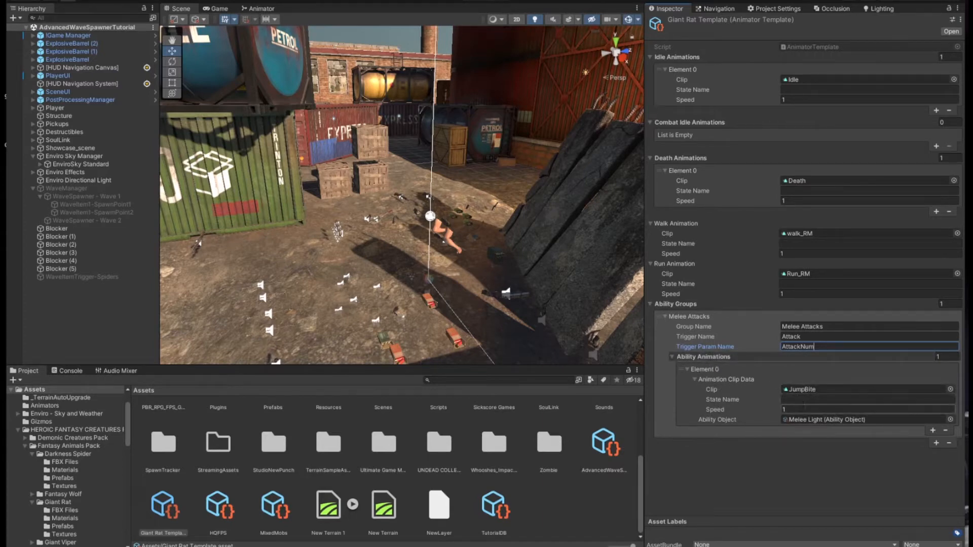
Inspect the Melee Light ability object assigned to the template's attack, along with its Close Range object
click(804, 421)
click(381, 429)
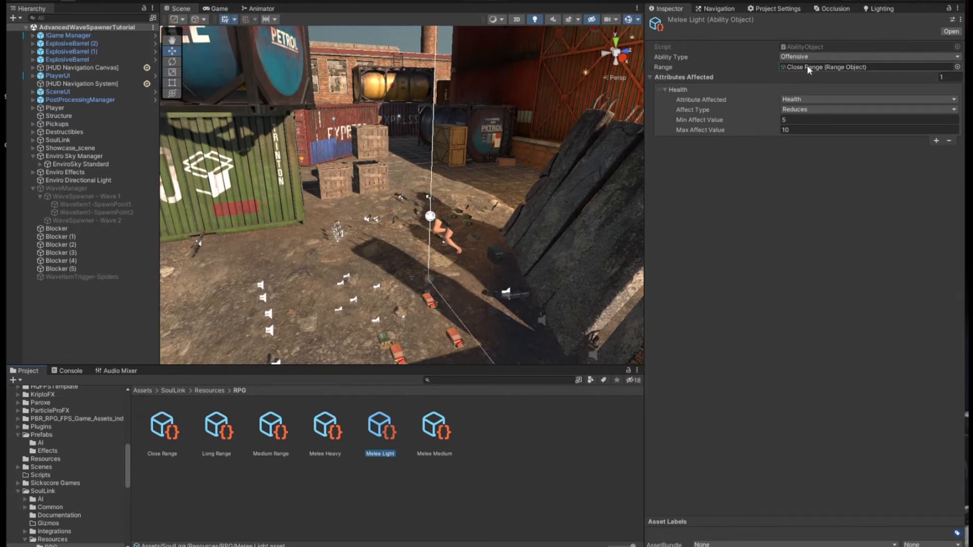
click(823, 65)
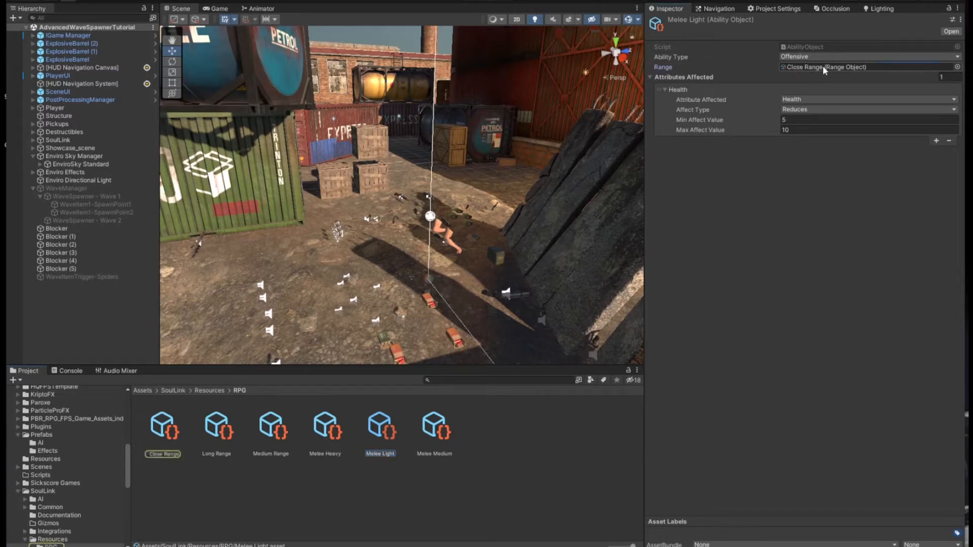
click(167, 426)
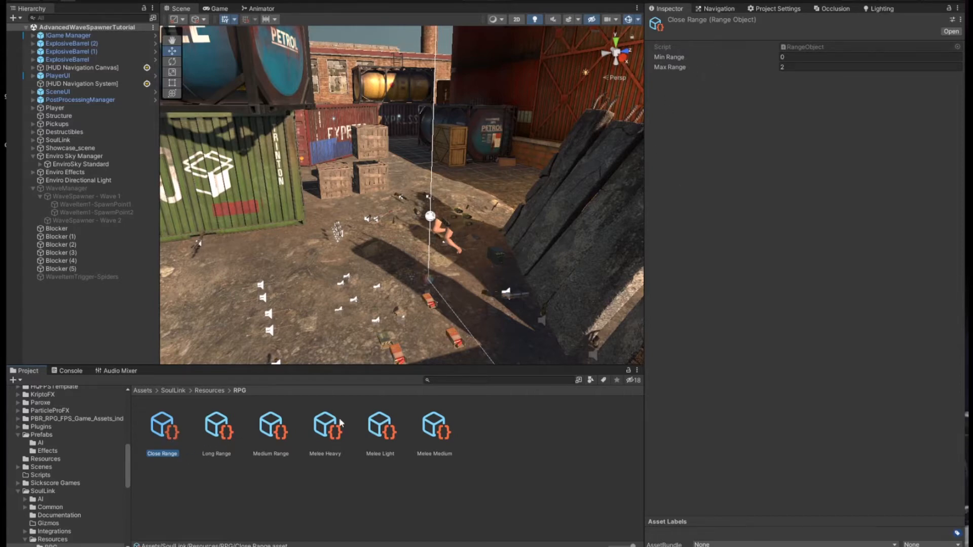
click(378, 427)
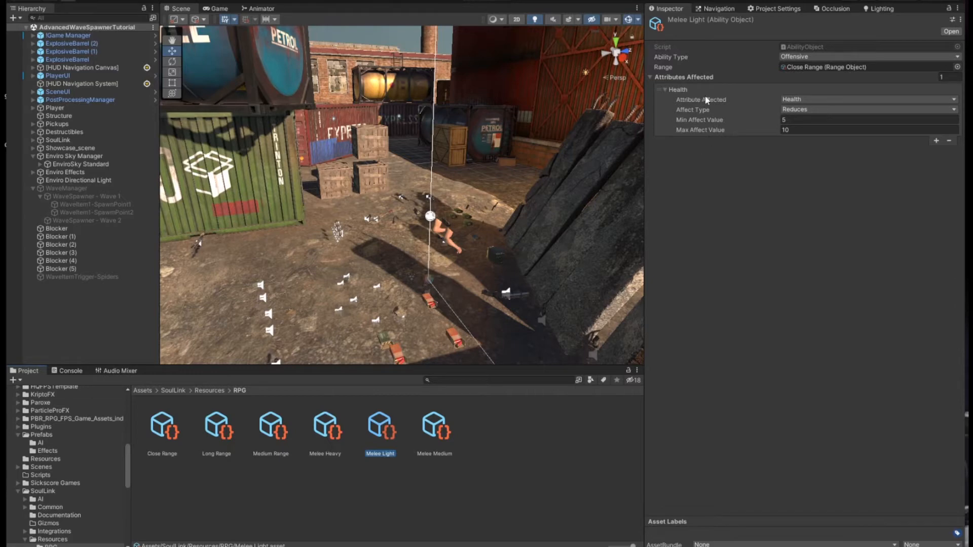
Check the available Attribute Affected and Affect Type options of the Melee Light ability
click(806, 100)
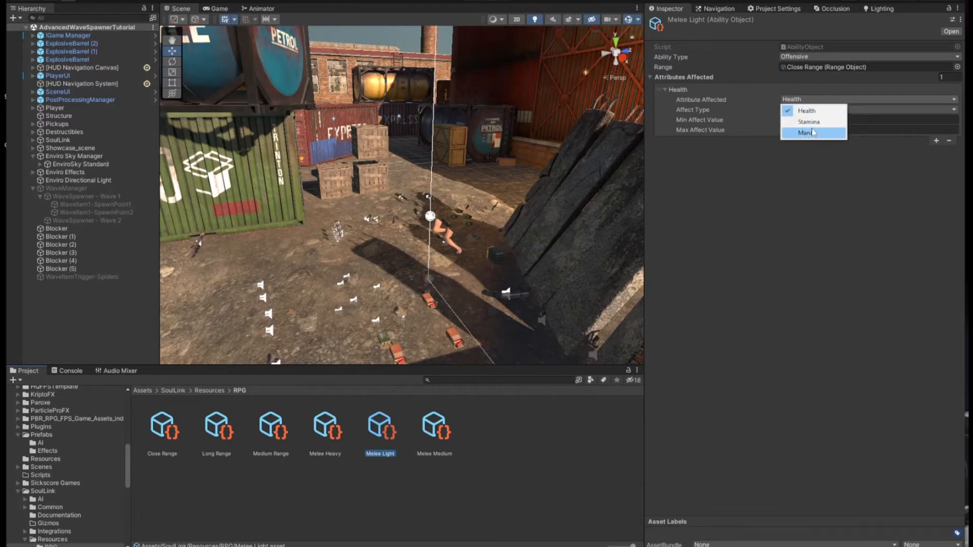
click(782, 158)
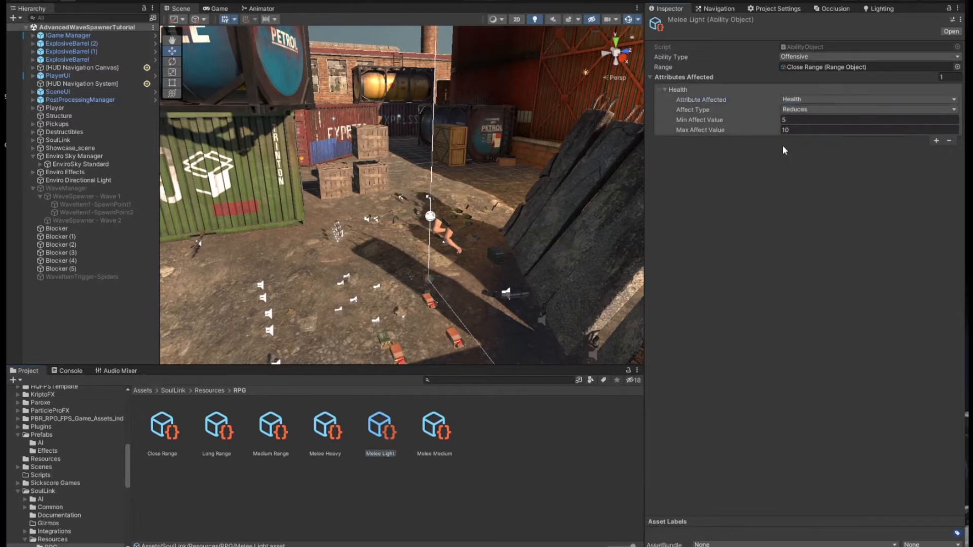
click(801, 111)
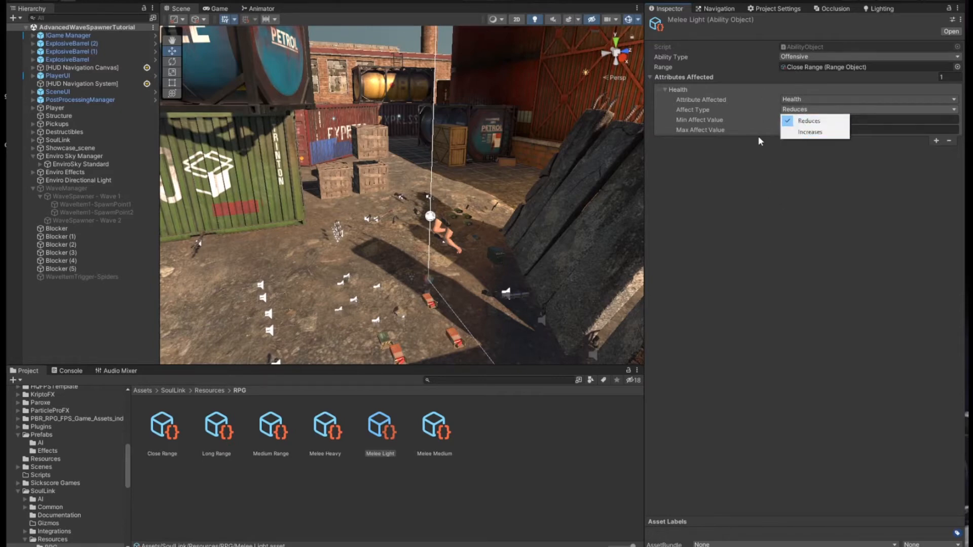
click(770, 130)
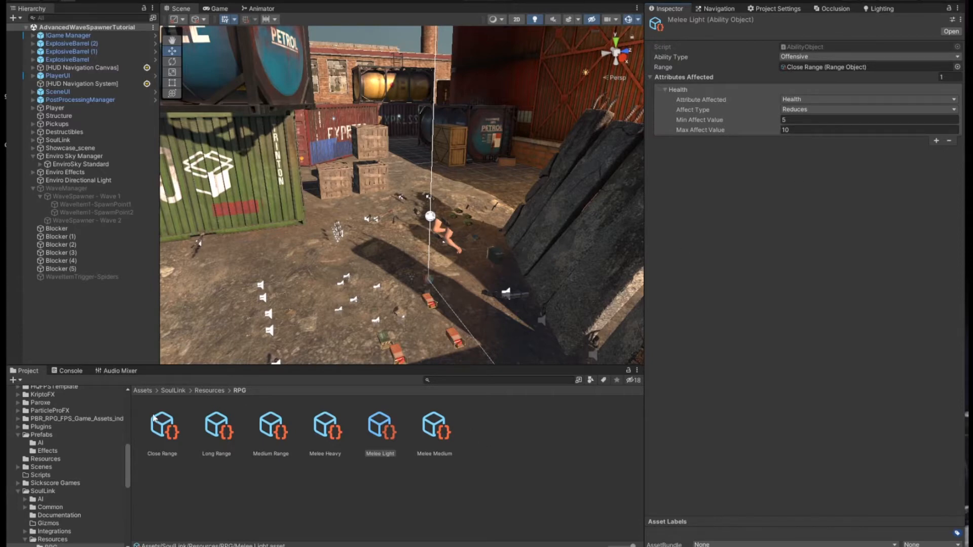
Return to the root Assets folder and display the Giant Rat Template settings again
click(142, 390)
scroll(350, 483, down, 2)
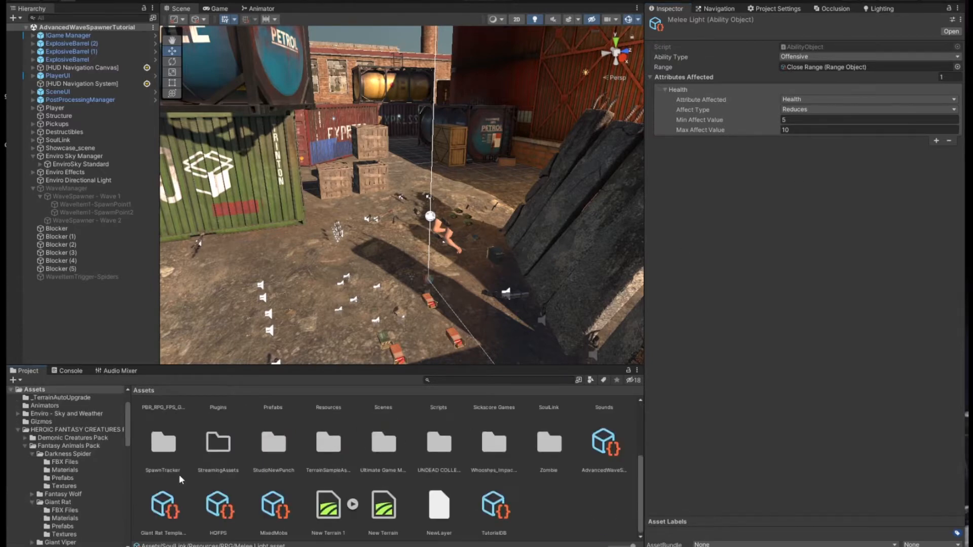
click(164, 506)
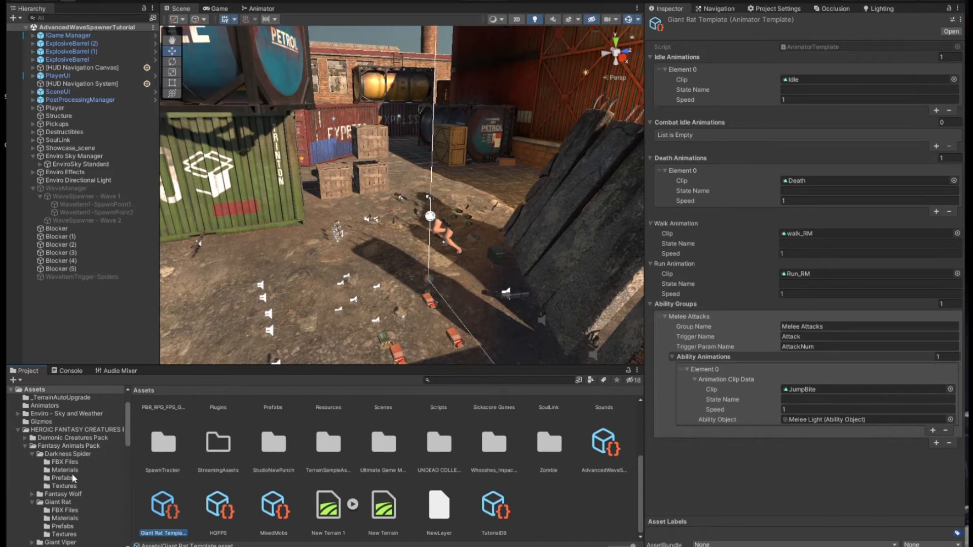
Place the GiantRat_PBR prefab in the scene near the wooden crates and open the SoulLink Editor for it
click(62, 526)
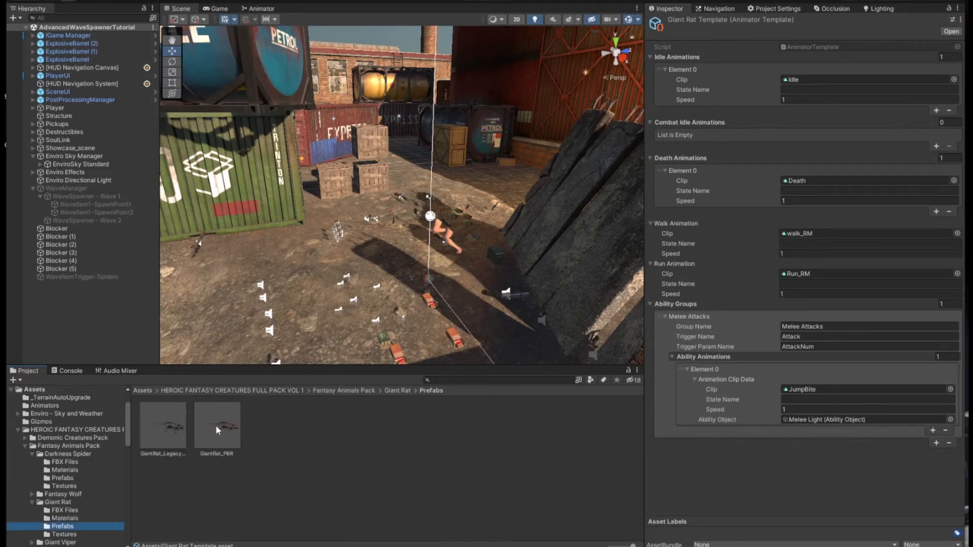
drag(215, 425, 366, 205)
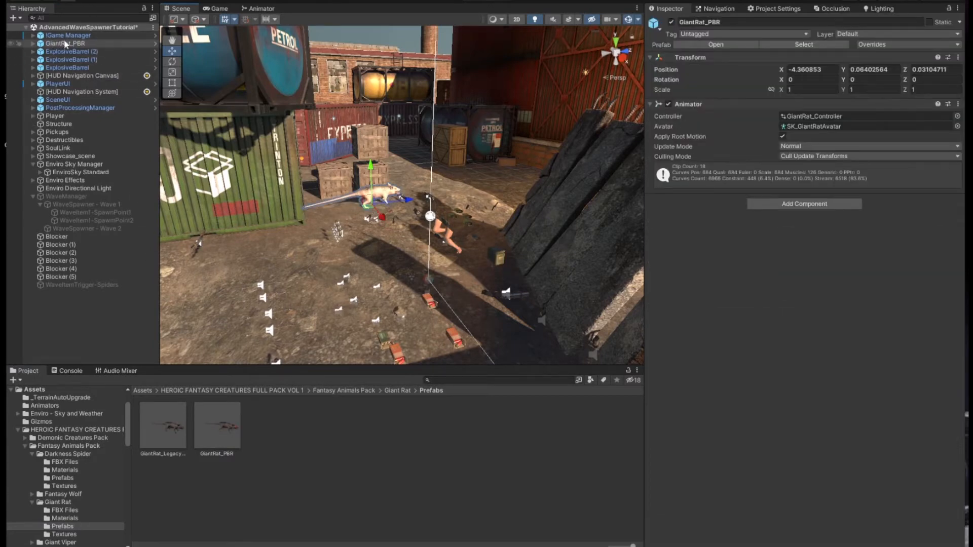
click(210, 1)
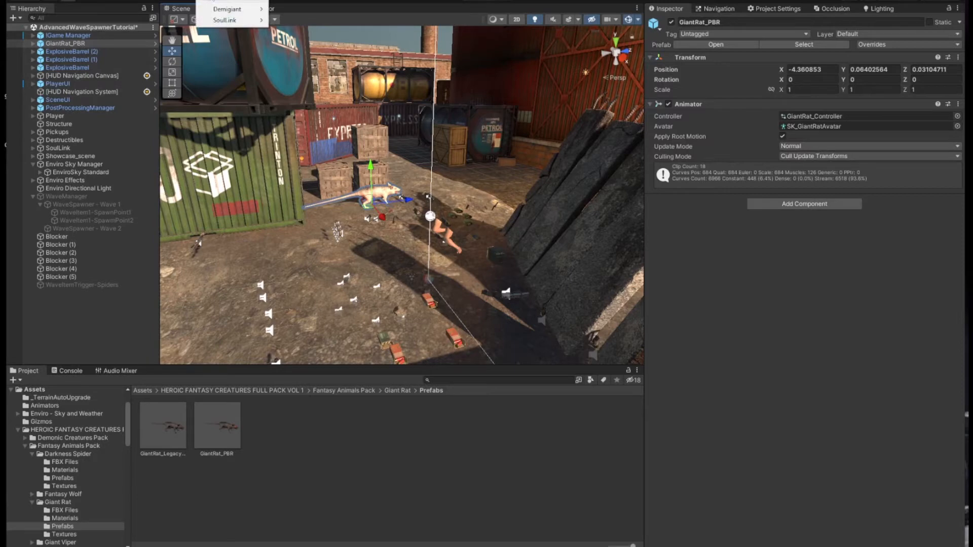
mouse_move(217, 19)
click(291, 32)
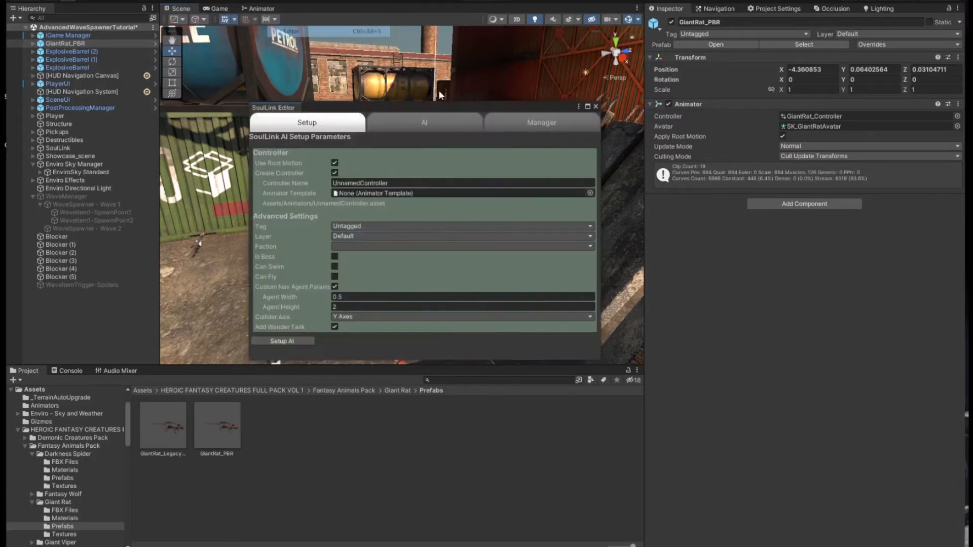
drag(454, 106, 409, 49)
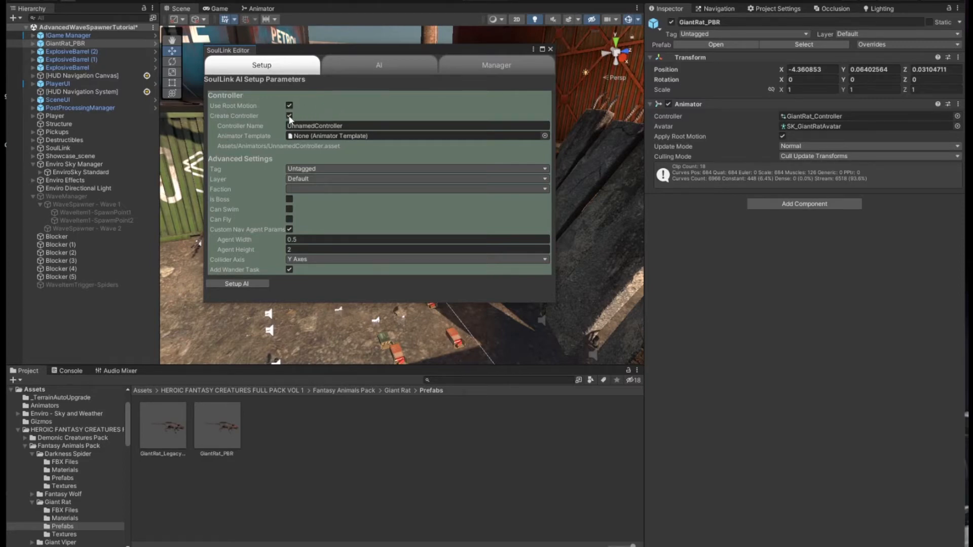
Name the new controller Giant Rat and assign Giant Rat Template as its animator template
click(246, 126)
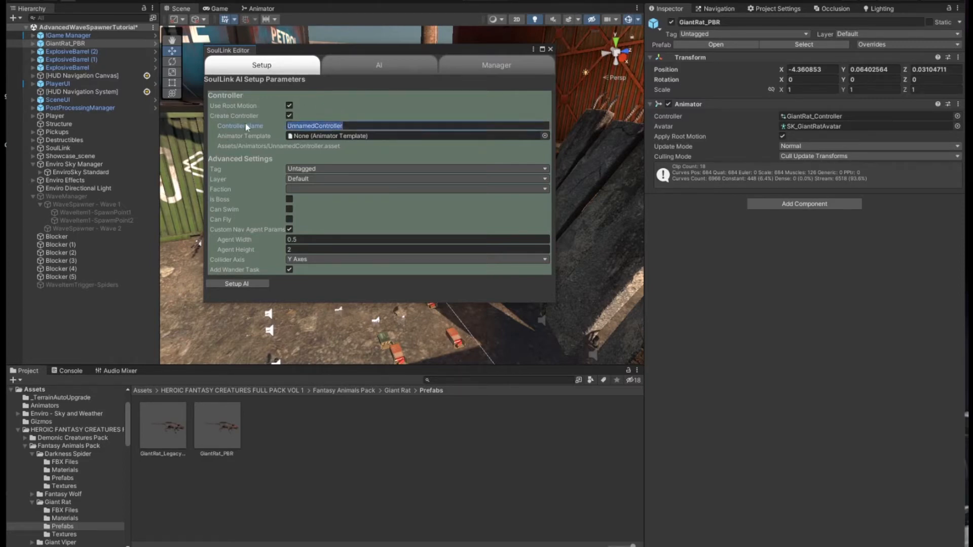
text(Giant Rat)
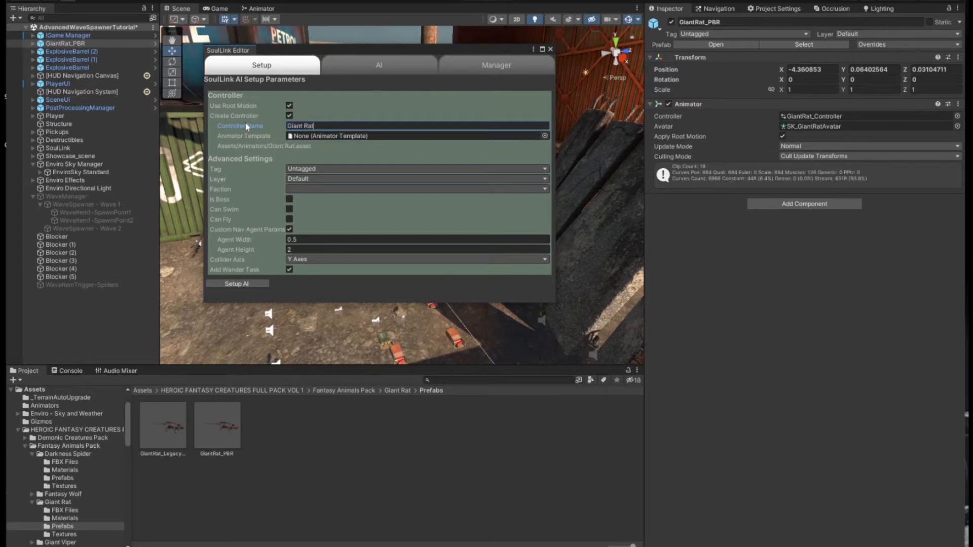
click(545, 136)
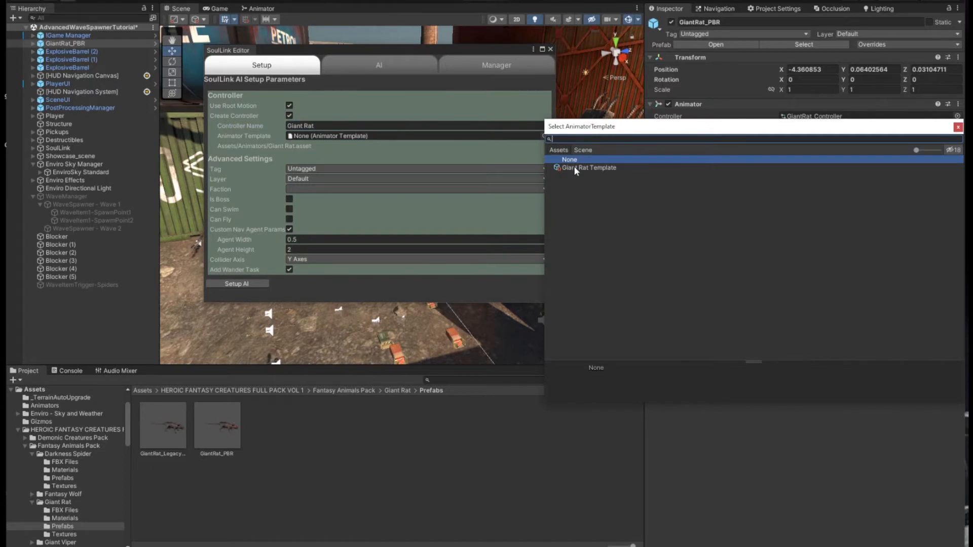
double_click(589, 169)
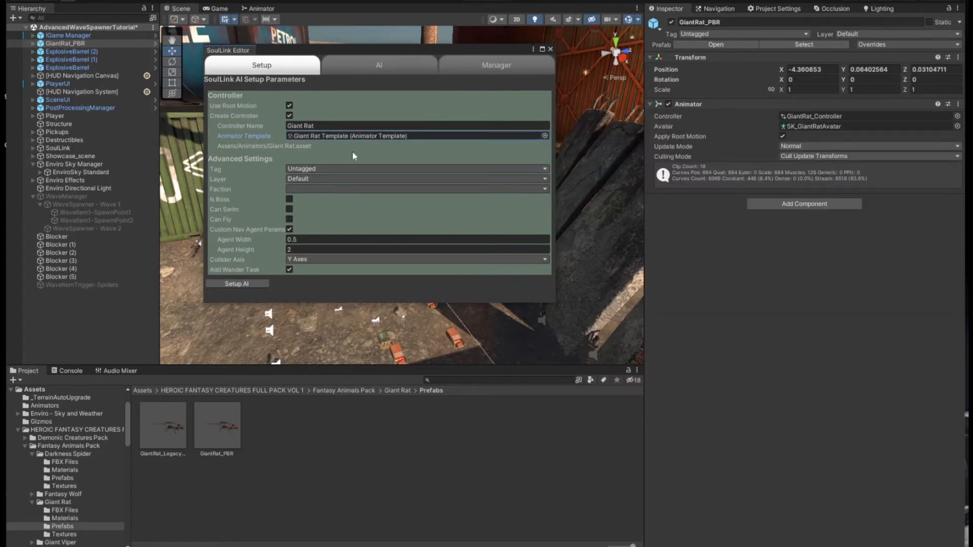
Set the rat's AI setup tag to Flesh and its faction to Monster
click(324, 169)
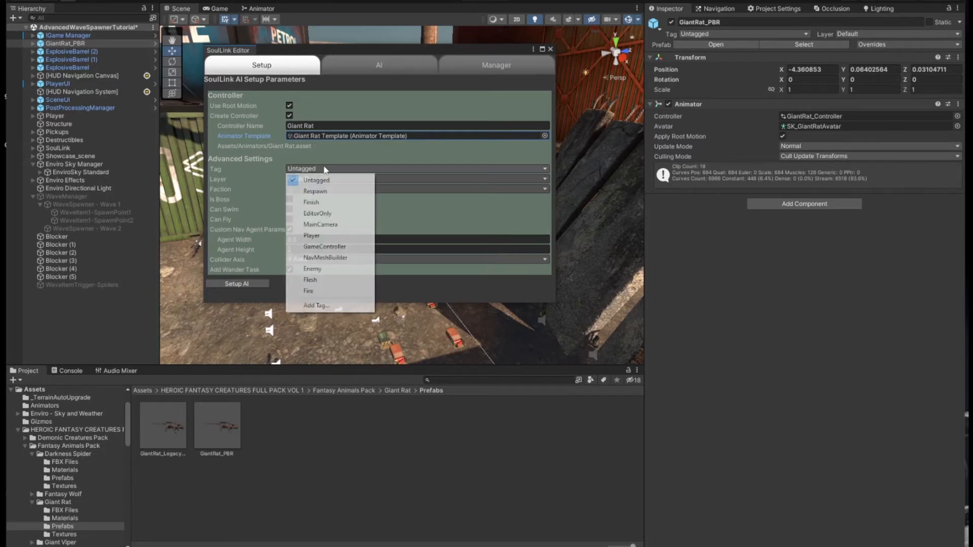
click(311, 280)
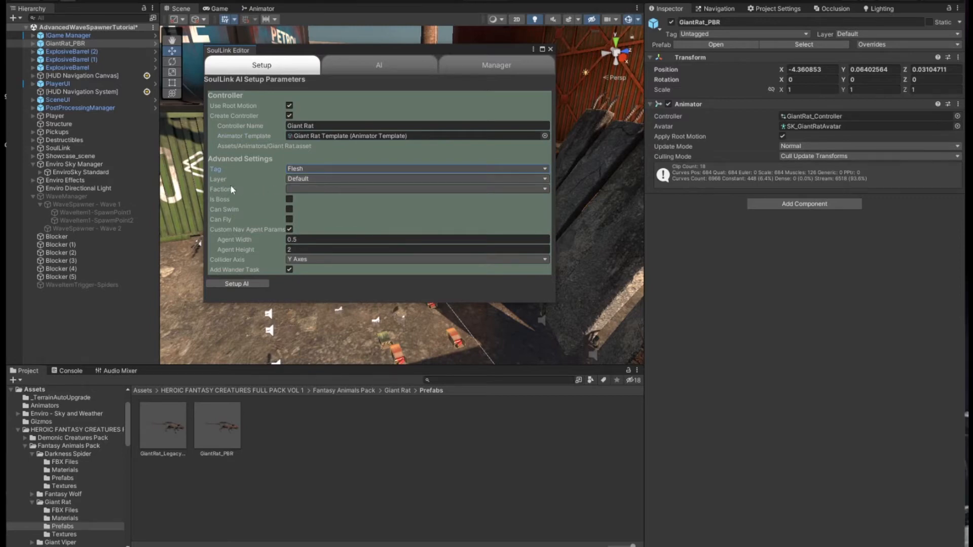
click(328, 190)
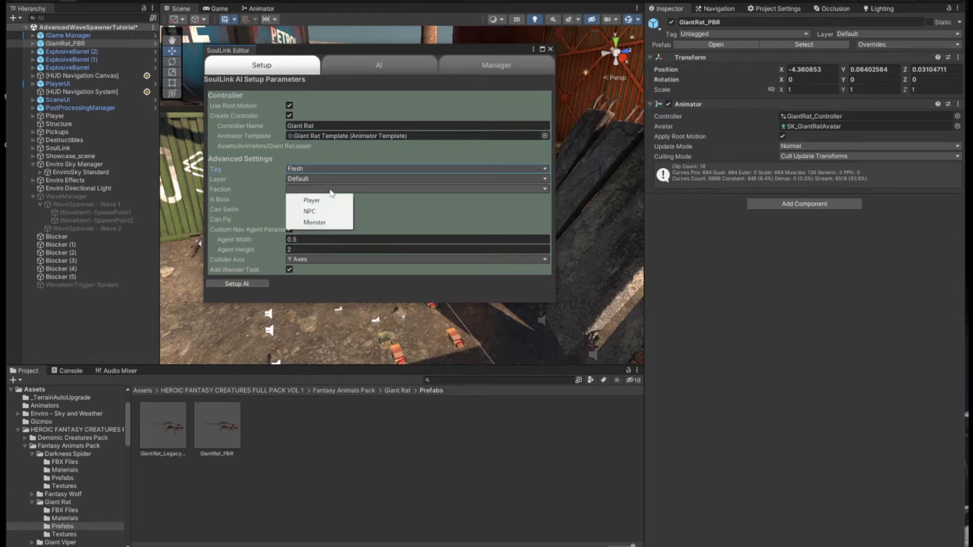
click(318, 222)
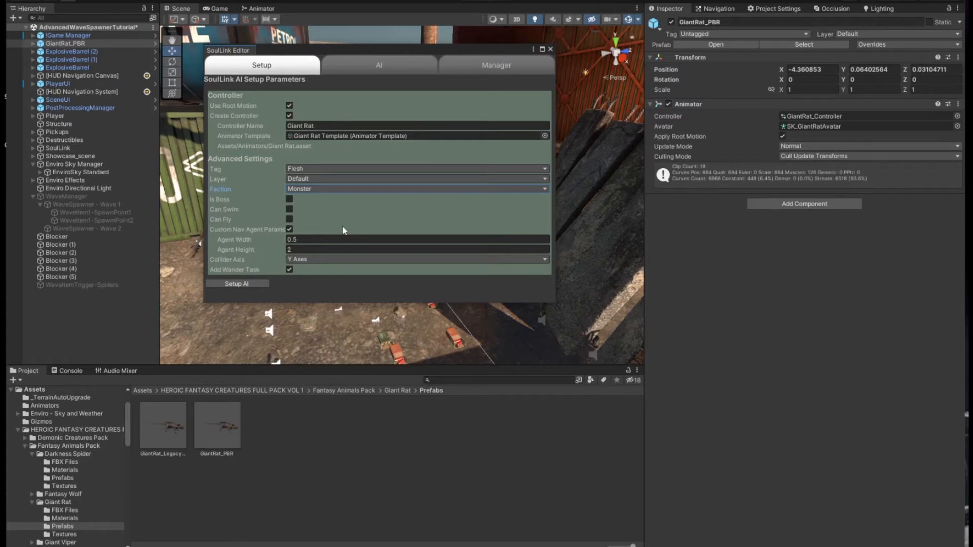
Disable the custom nav agent parameters and set the collider axis to Z Axes in the rat's AI setup
click(289, 229)
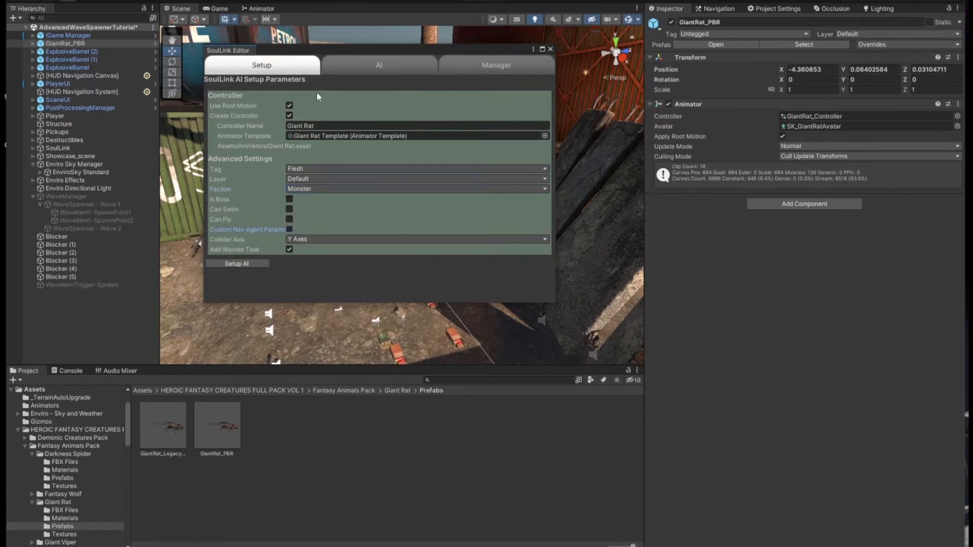
drag(350, 48, 624, 56)
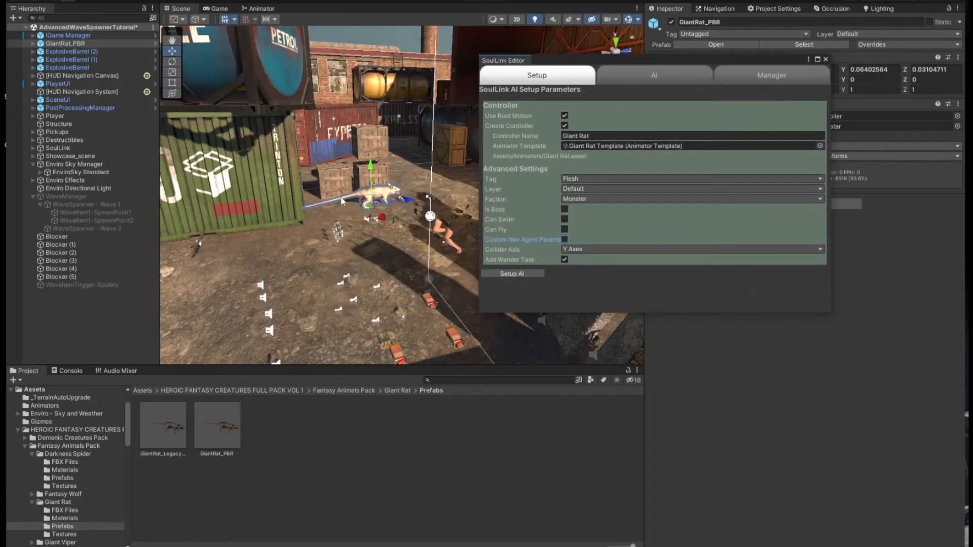
click(589, 249)
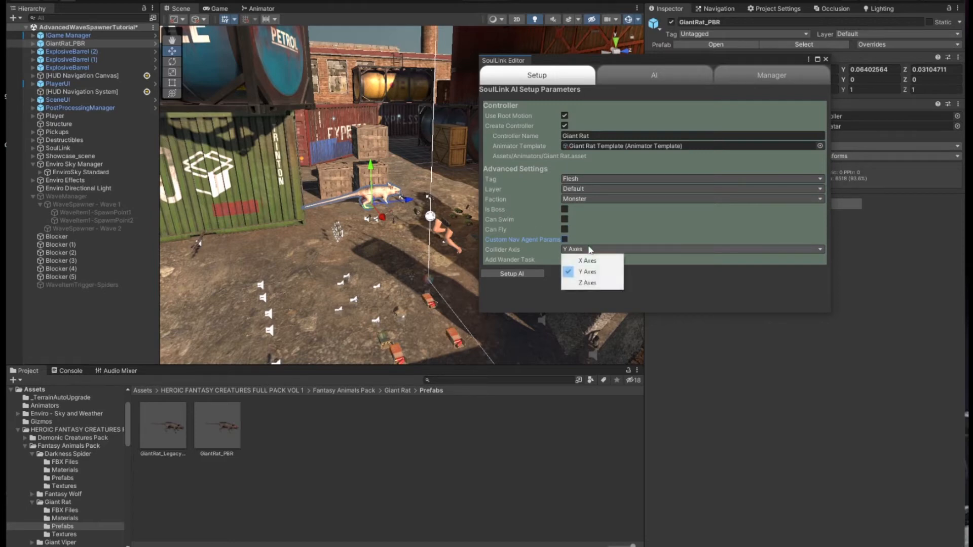
click(586, 283)
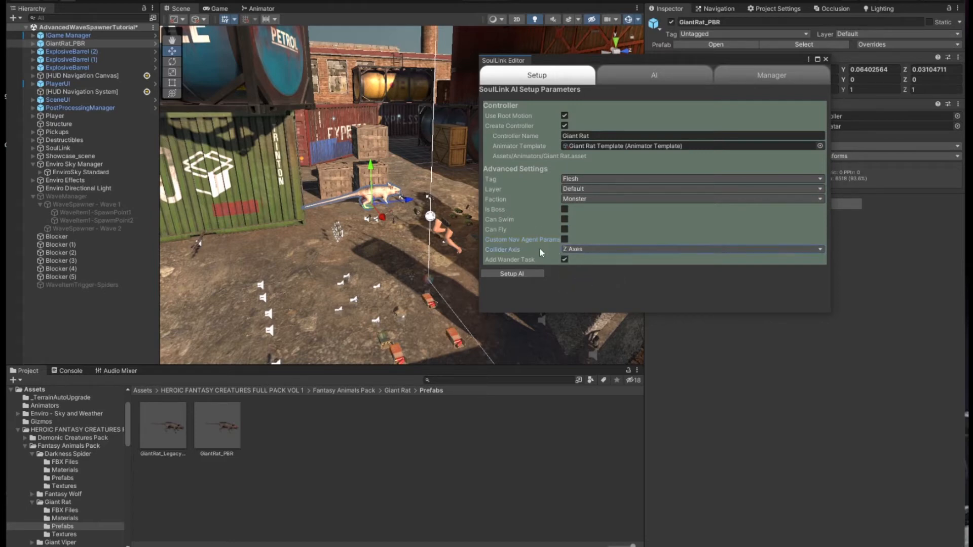
drag(626, 60, 603, 81)
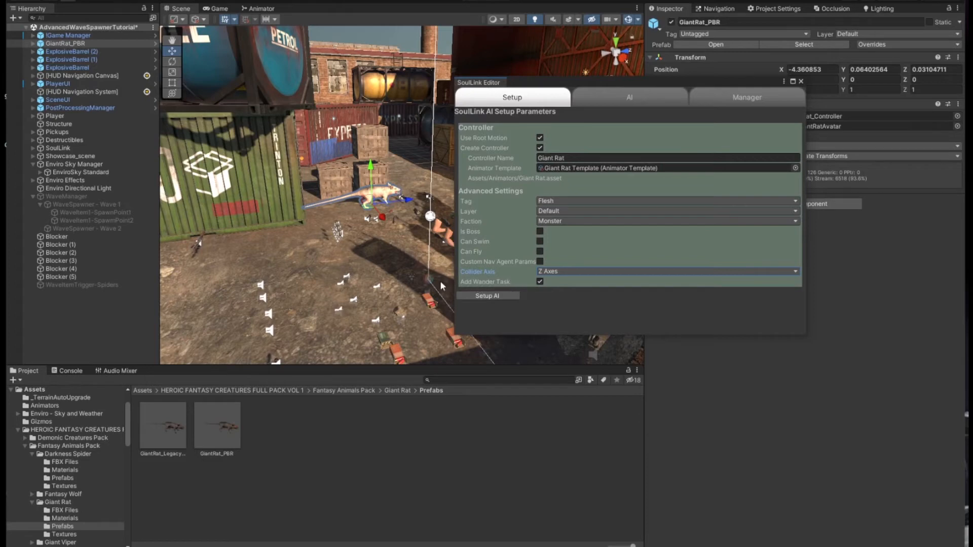
Run the SoulLink AI setup on the Giant Rat with the chosen parameters and close the SoulLink Editor
drag(598, 84, 390, 93)
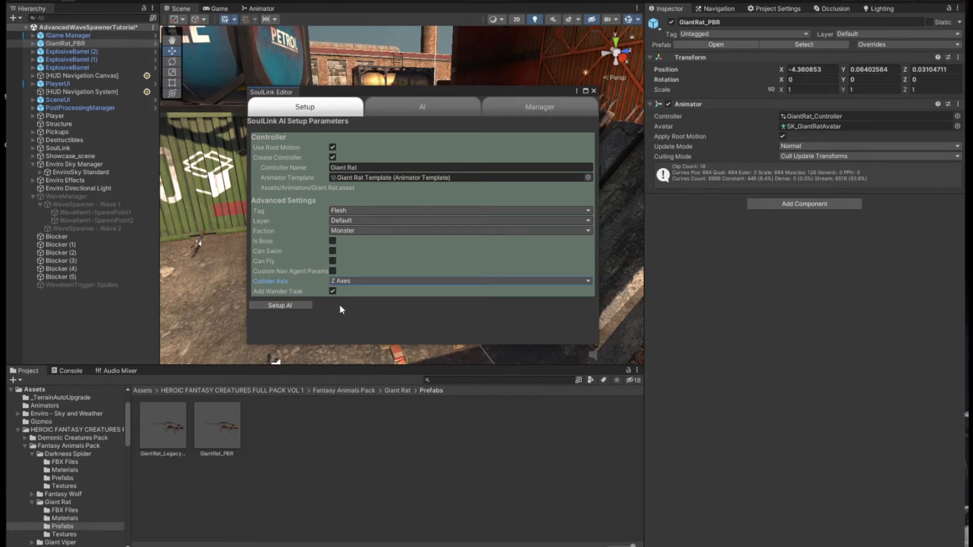
click(287, 305)
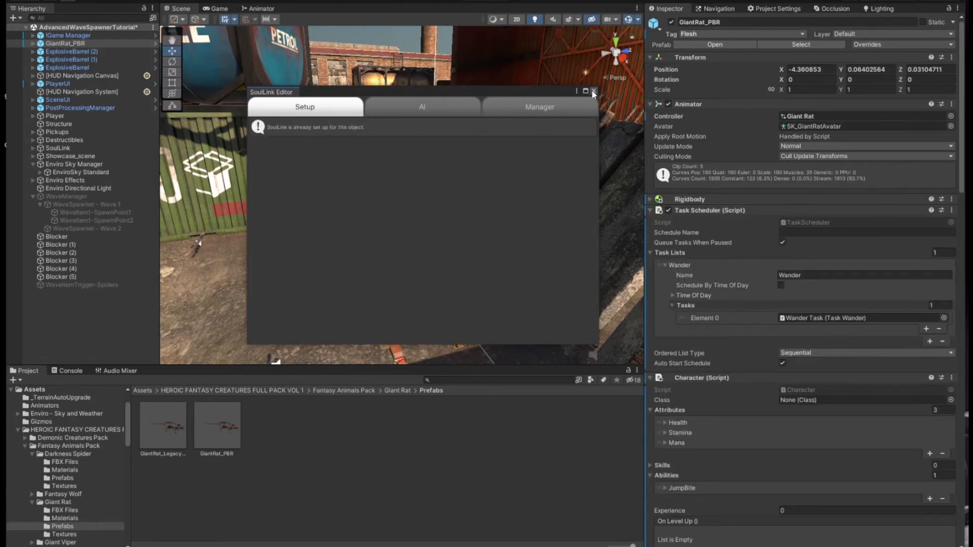
click(594, 91)
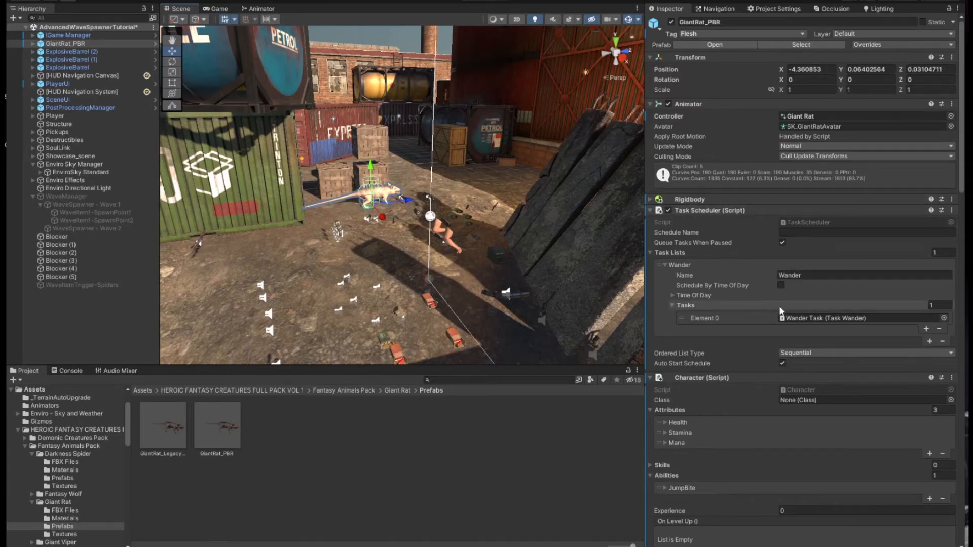
Review the rat's Task Scheduler and Character components, examining the settings of its JumpBite ability
scroll(654, 286, down, 5)
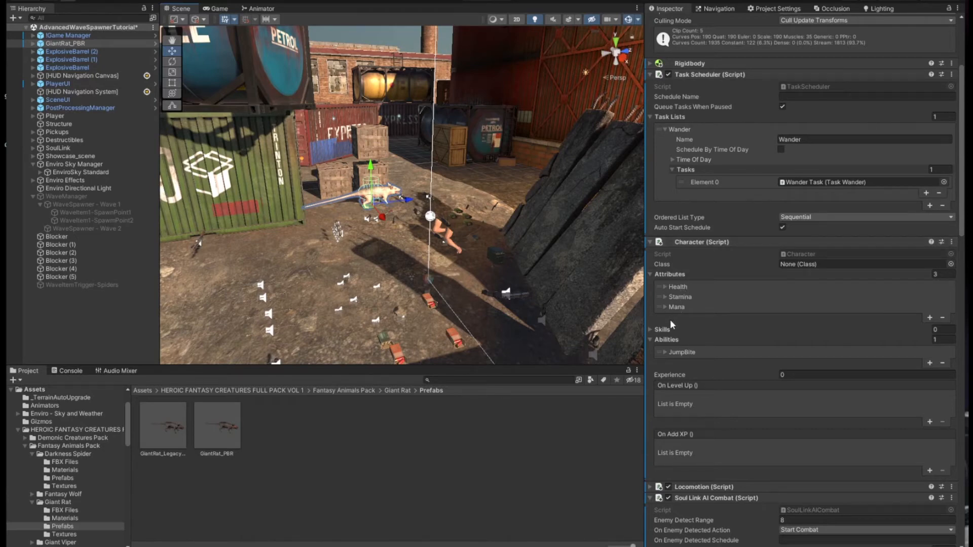
click(664, 352)
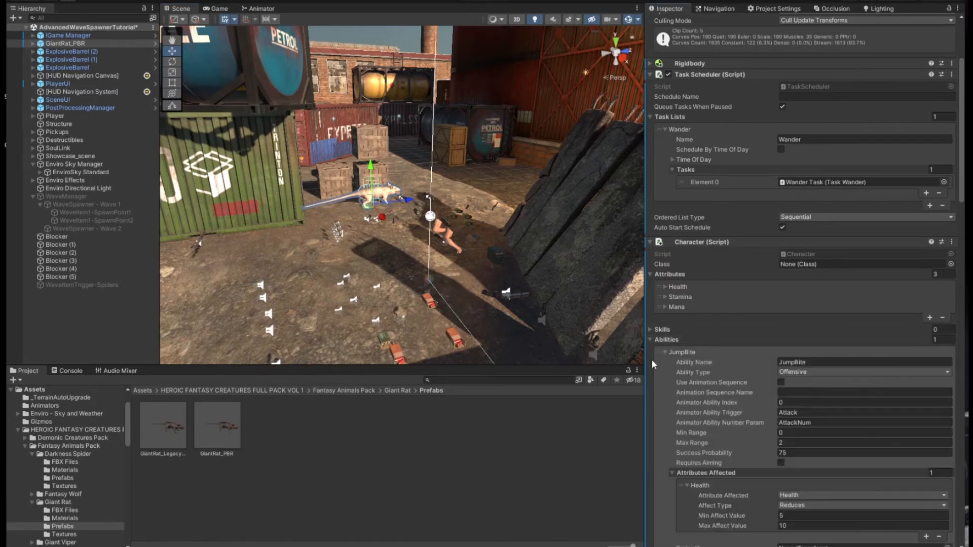
scroll(652, 360, down, 6)
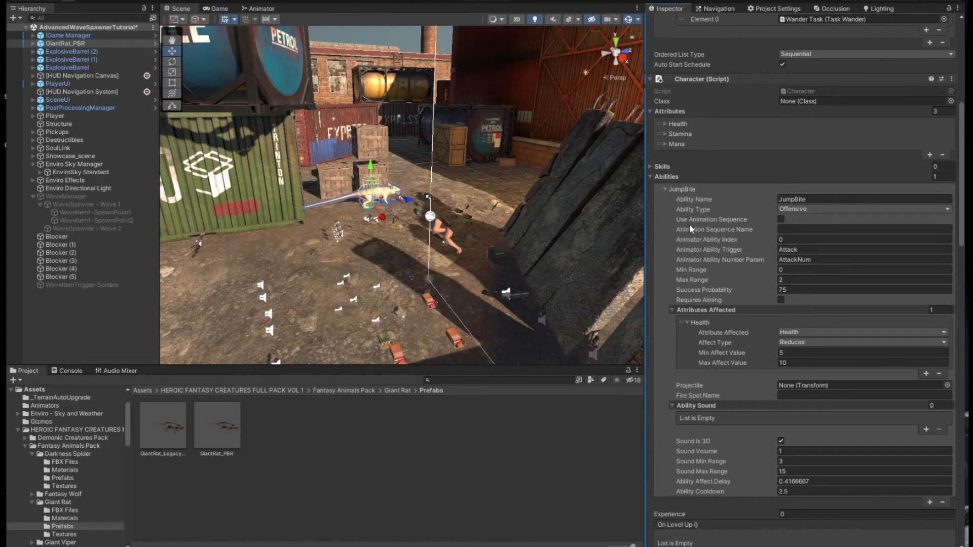
scroll(672, 233, down, 3)
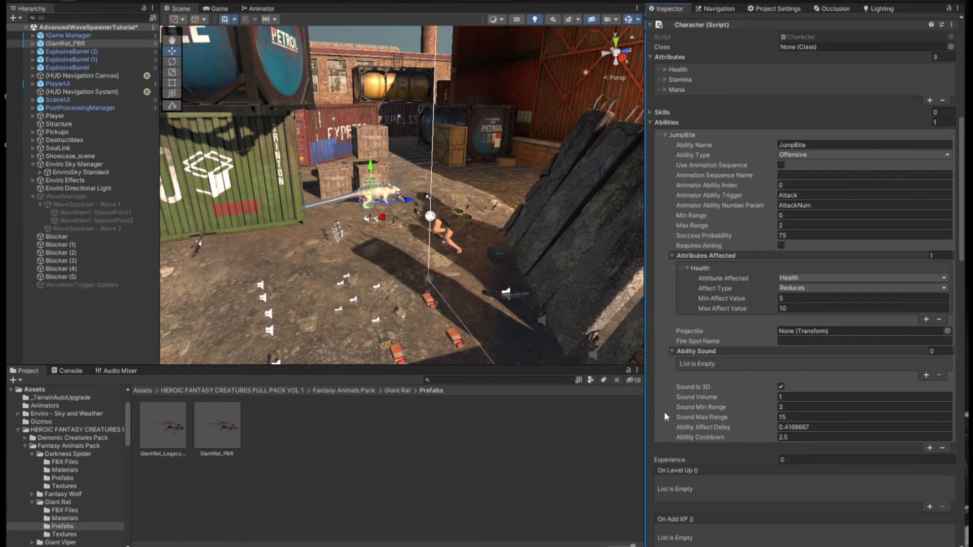
scroll(655, 406, down, 5)
scroll(655, 406, down, 5)
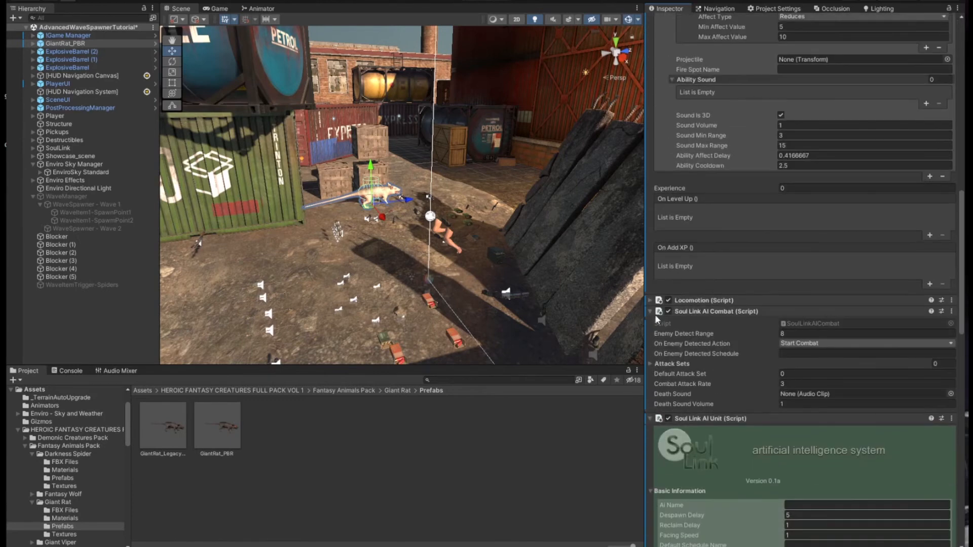
Examine the rat's Locomotion speeds and its SoulLink AI Combat settings, including the attack sets
click(651, 301)
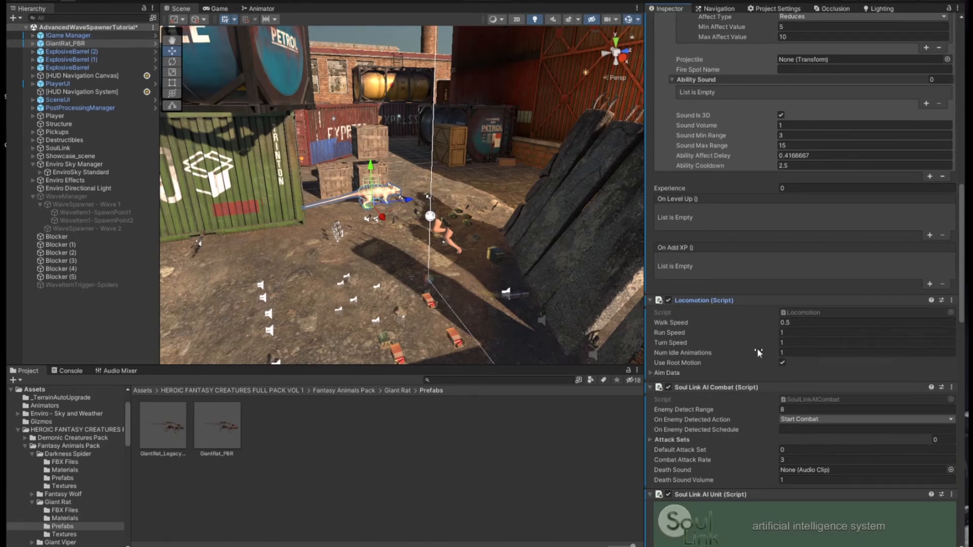
click(650, 301)
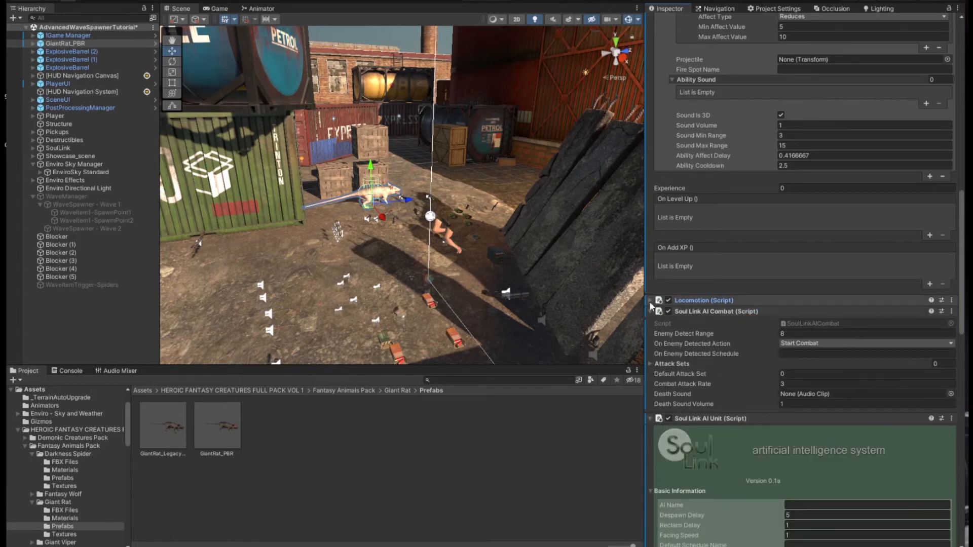
scroll(710, 254, down, 3)
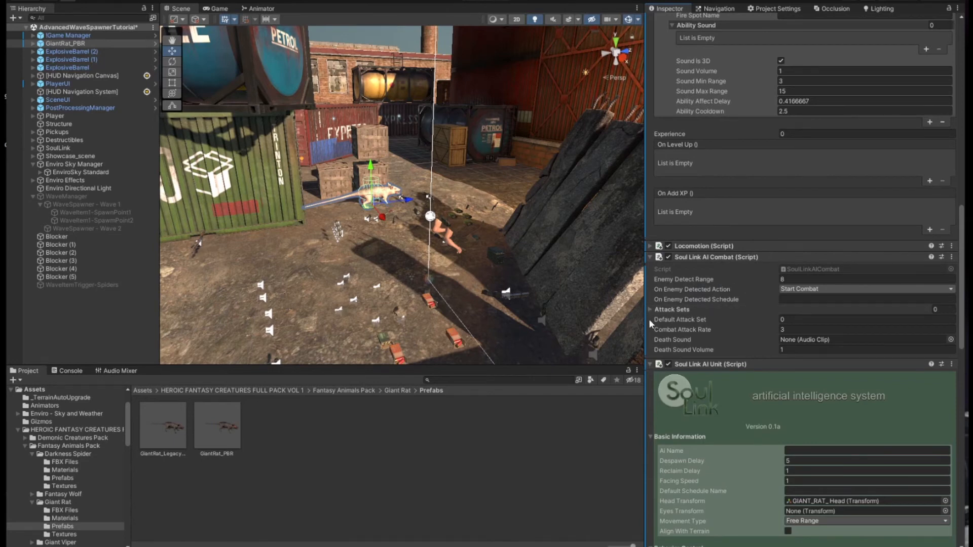
scroll(649, 318, down, 1)
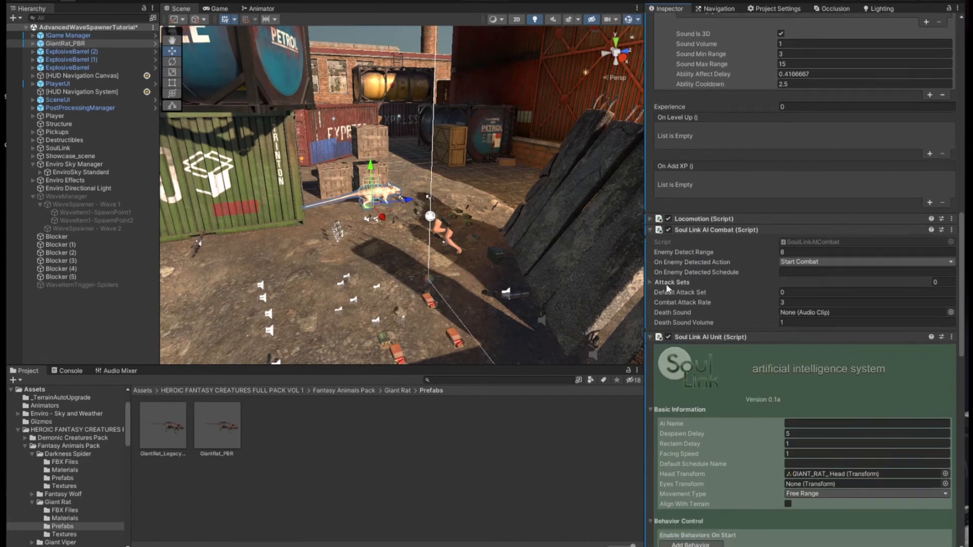
click(649, 282)
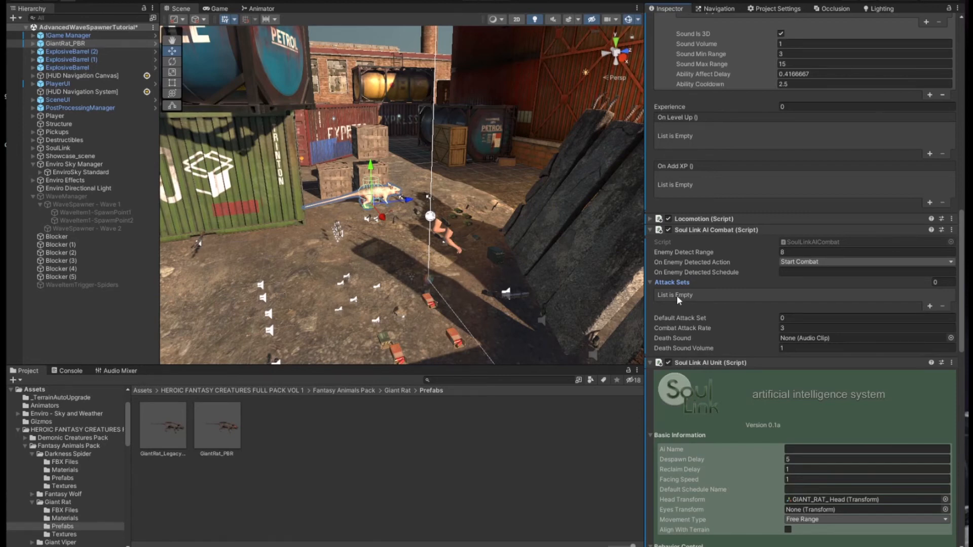
click(651, 282)
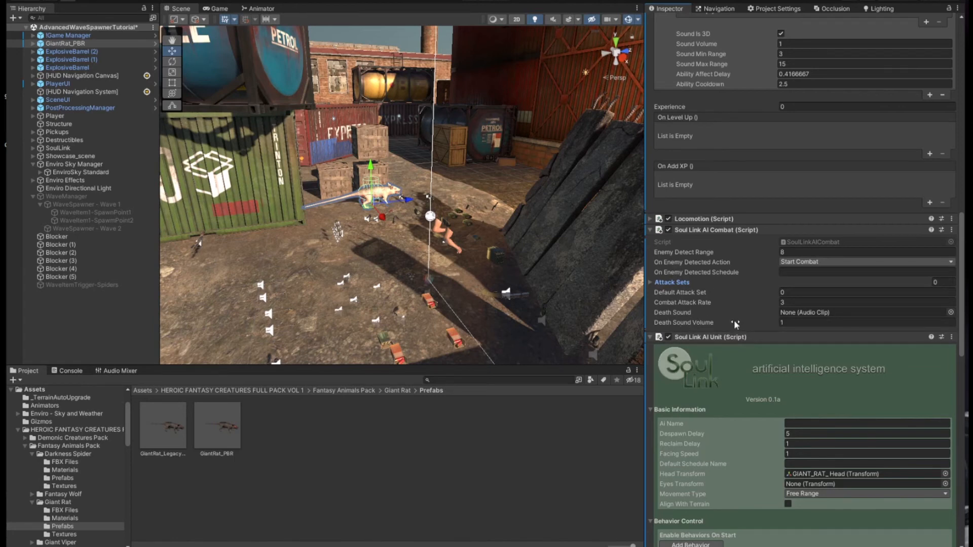
click(651, 230)
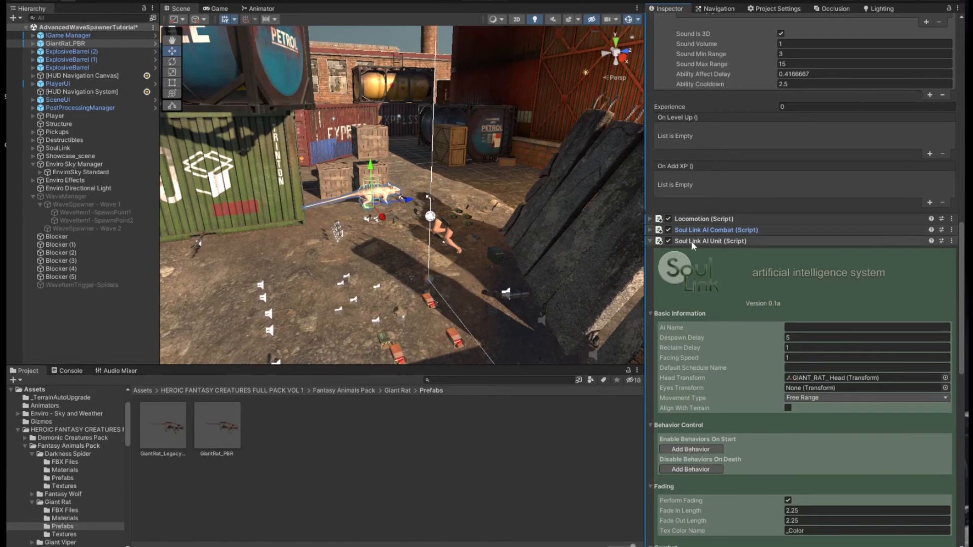
Review the rat's SoulLink AI Unit settings from basic information through fading, combat and factions to the event handlers
scroll(664, 274, down, 5)
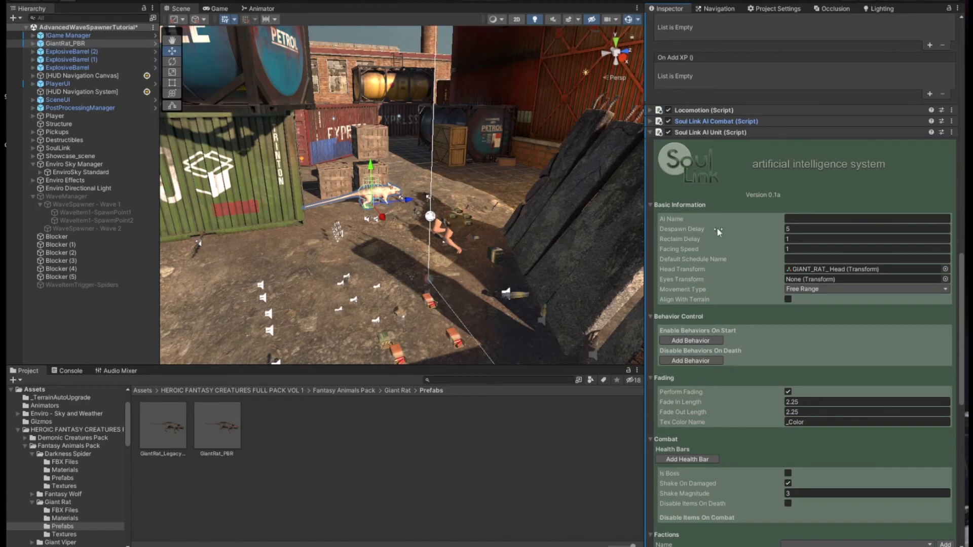
scroll(651, 242, down, 3)
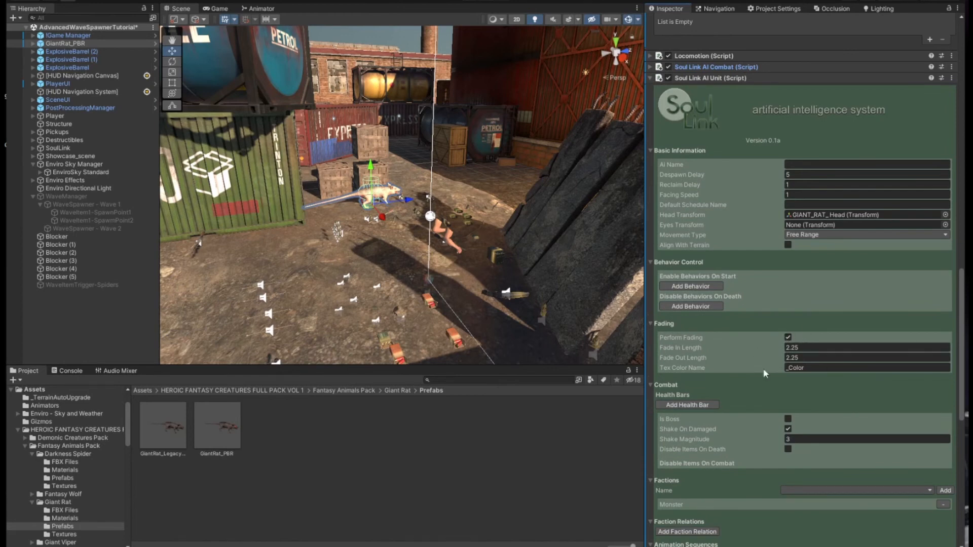
scroll(653, 325, down, 20)
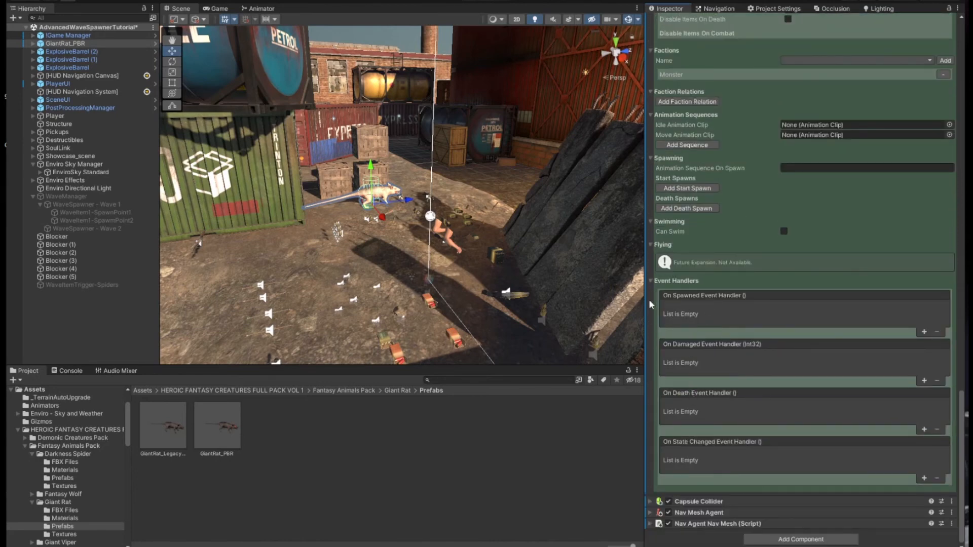
scroll(657, 292, up, 5)
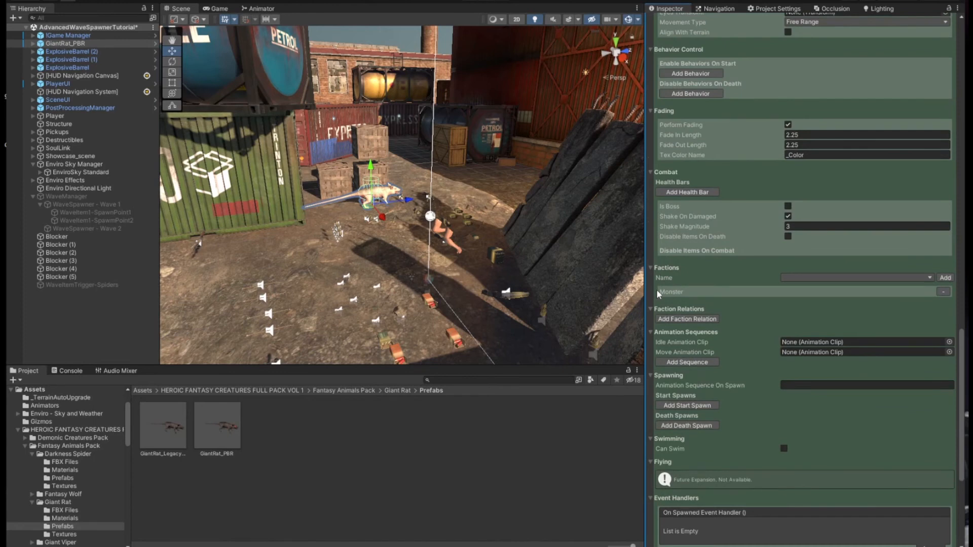
scroll(657, 293, up, 2)
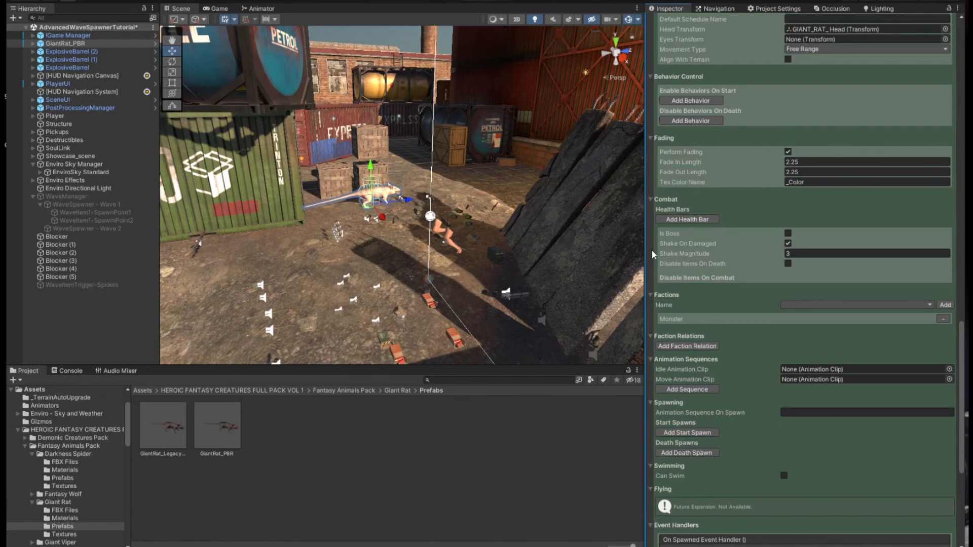
Add a faction relation to the rat's SoulLink AI Unit for the Player faction with a Hostile disposition
scroll(652, 249, down, 3)
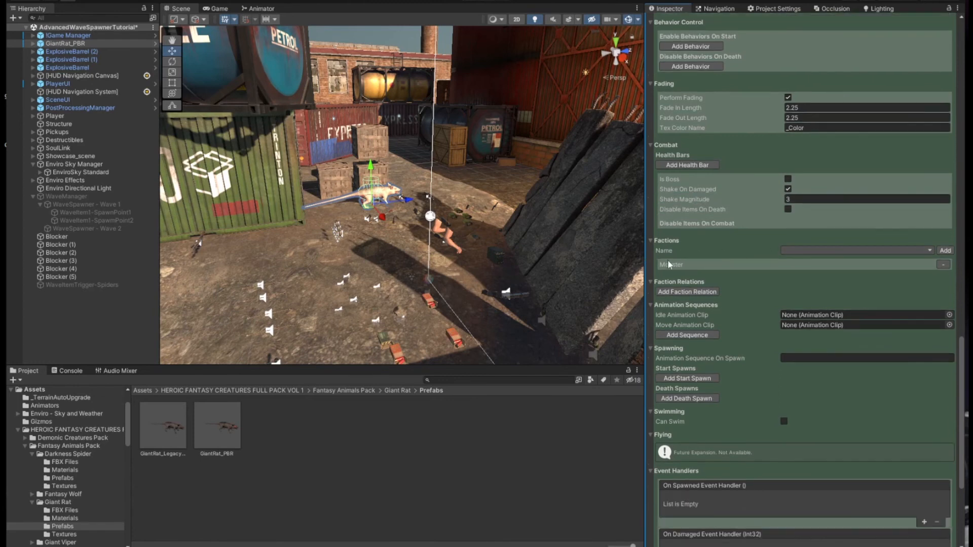
click(686, 292)
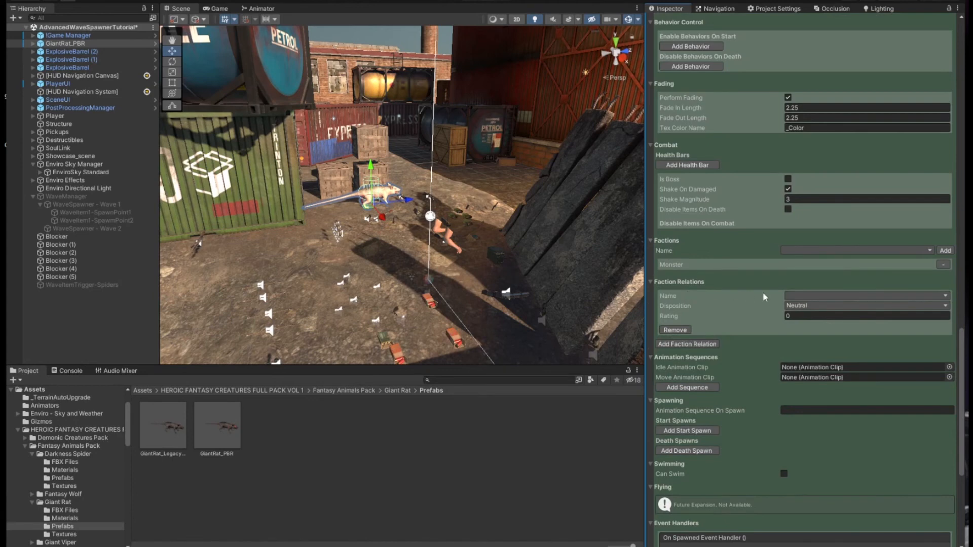
click(795, 297)
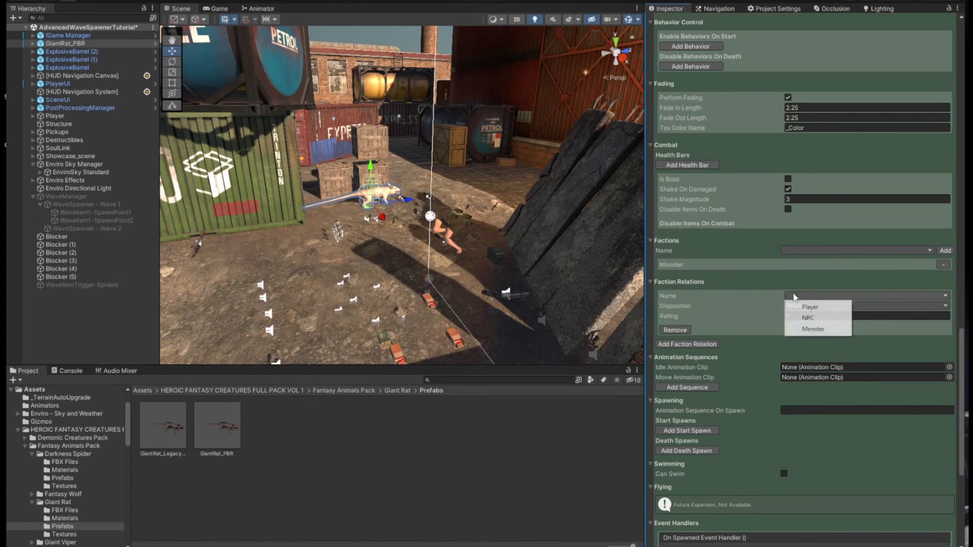
click(808, 330)
click(800, 298)
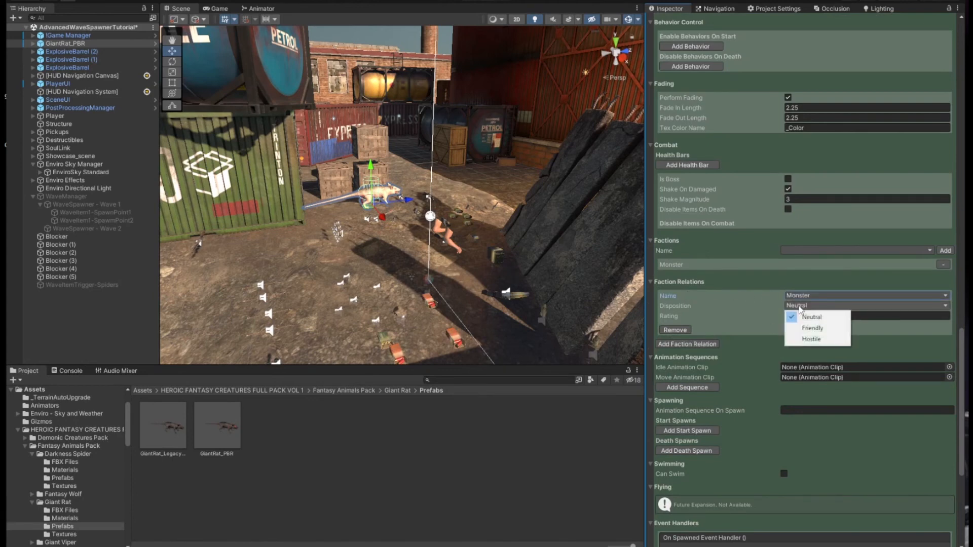
click(805, 307)
click(799, 296)
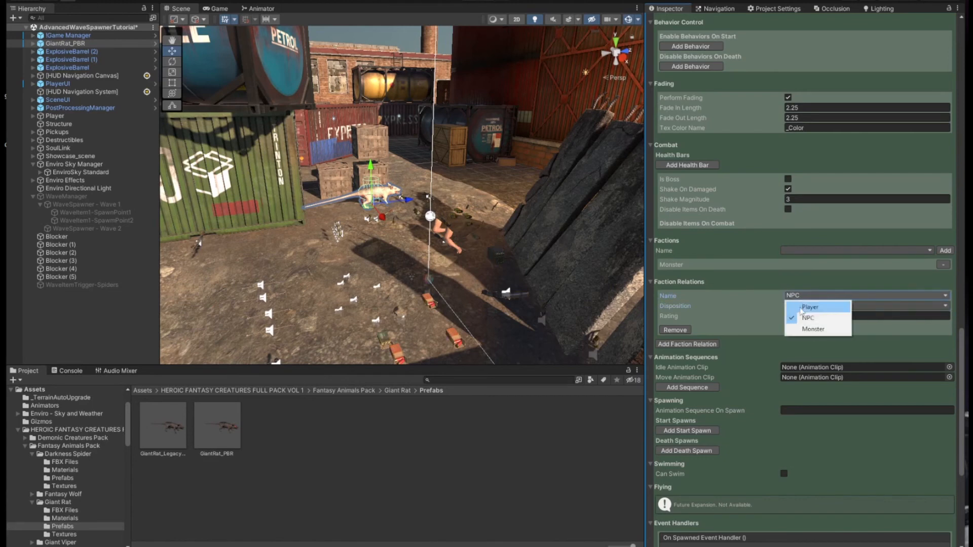
click(797, 308)
click(811, 306)
click(804, 337)
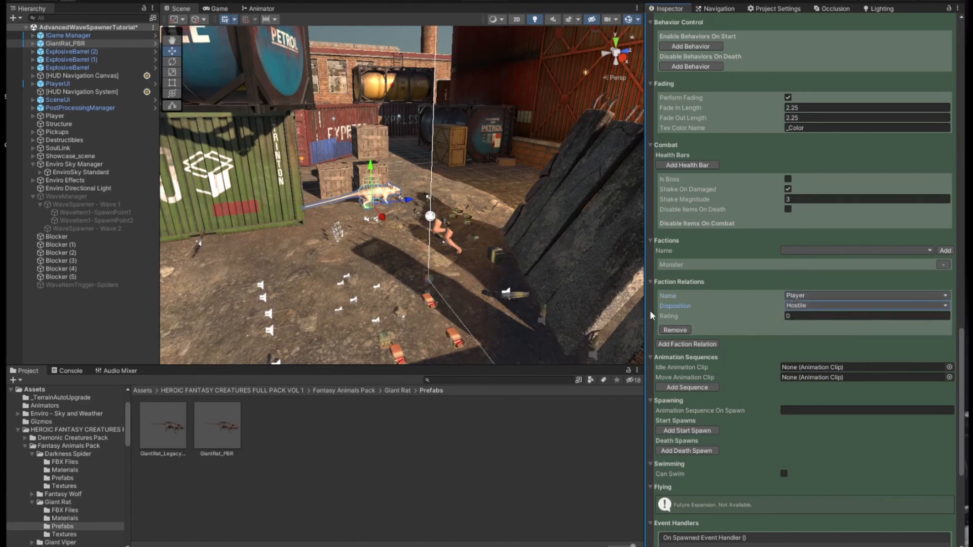
Check the rat's remaining animation sequence, spawning, swimming and event handler settings
scroll(651, 311, down, 5)
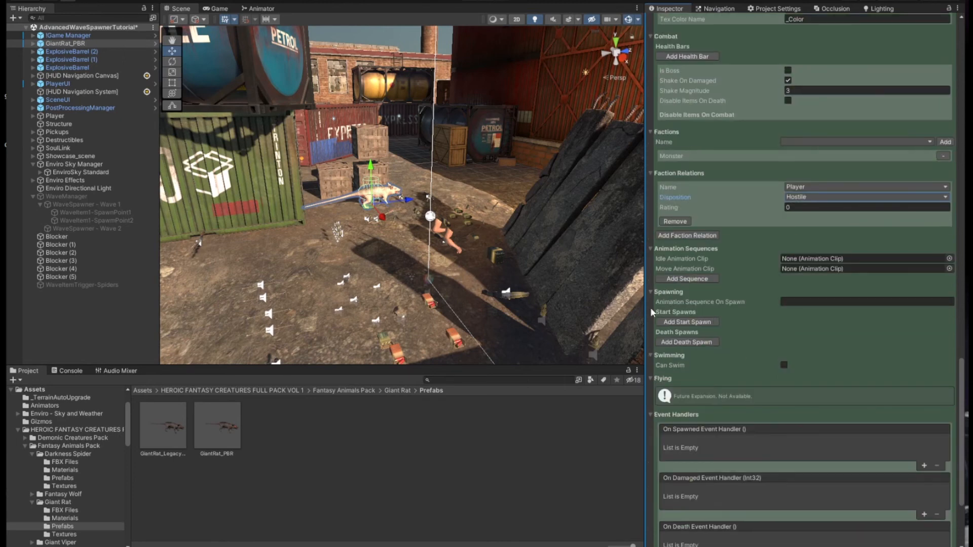
scroll(651, 311, down, 1)
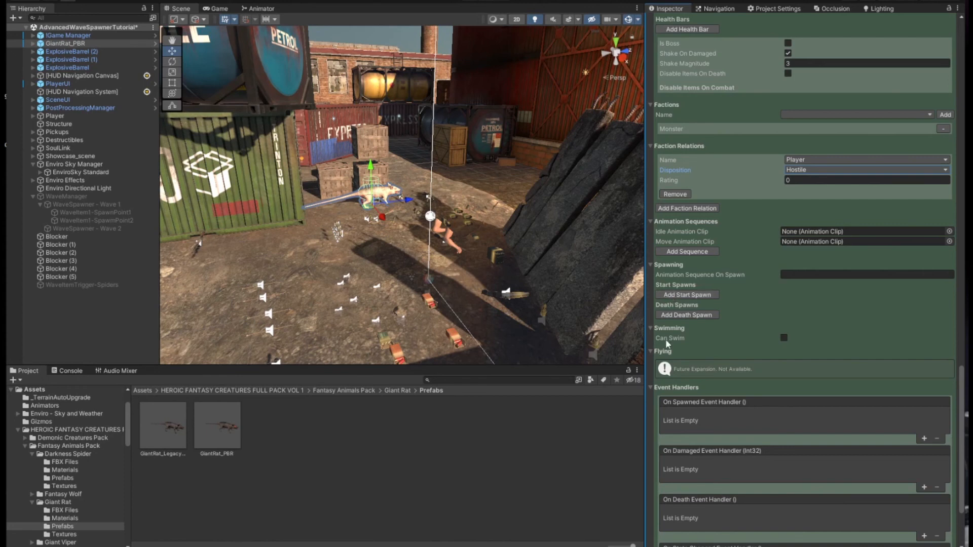
scroll(666, 342, down, 5)
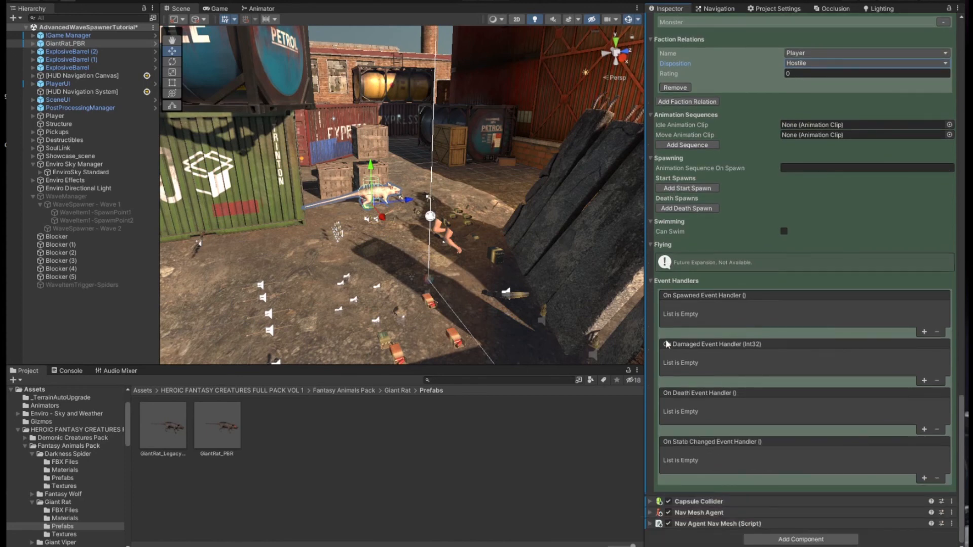
scroll(665, 339, up, 5)
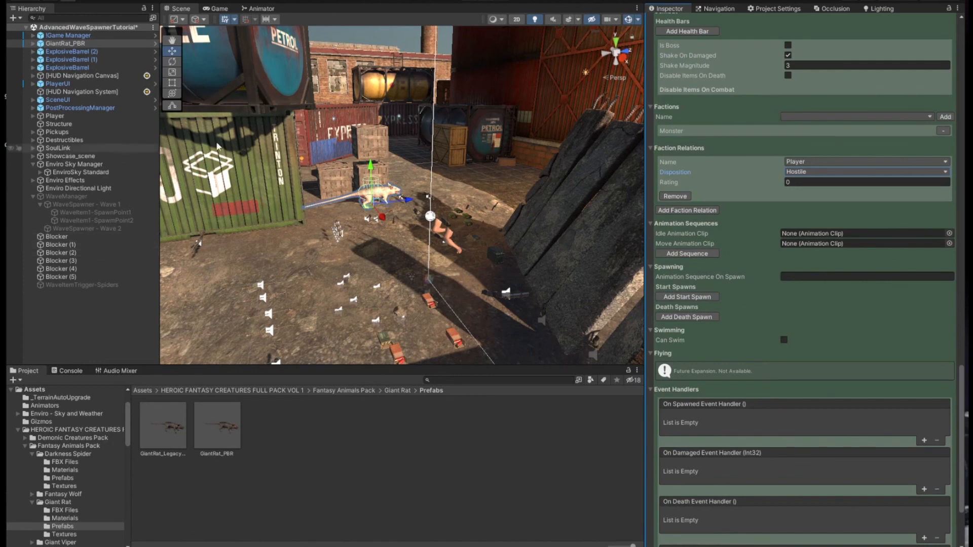
Select GiantRat_PBR and frame it in the scene from the side to inspect its capsule collider
click(80, 51)
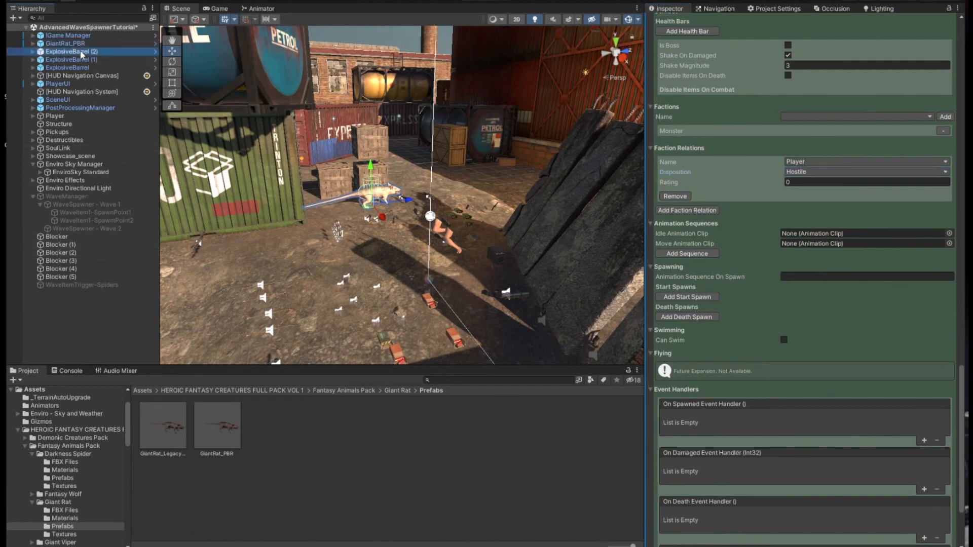
click(93, 43)
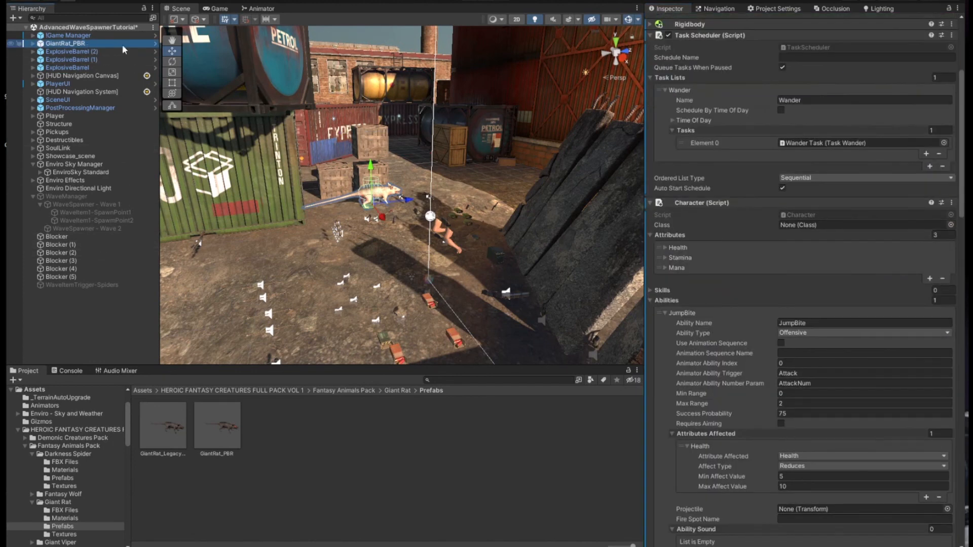
click(95, 51)
click(93, 44)
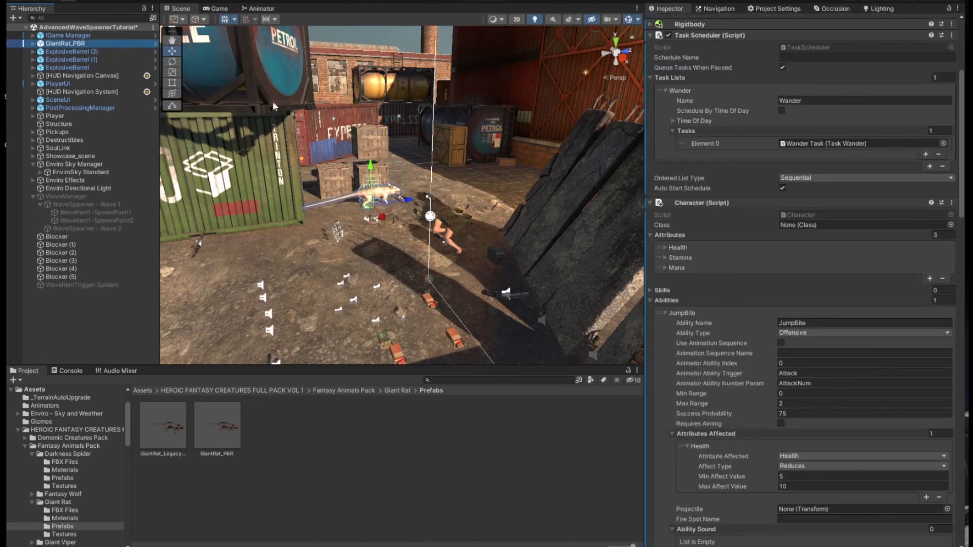
key(f)
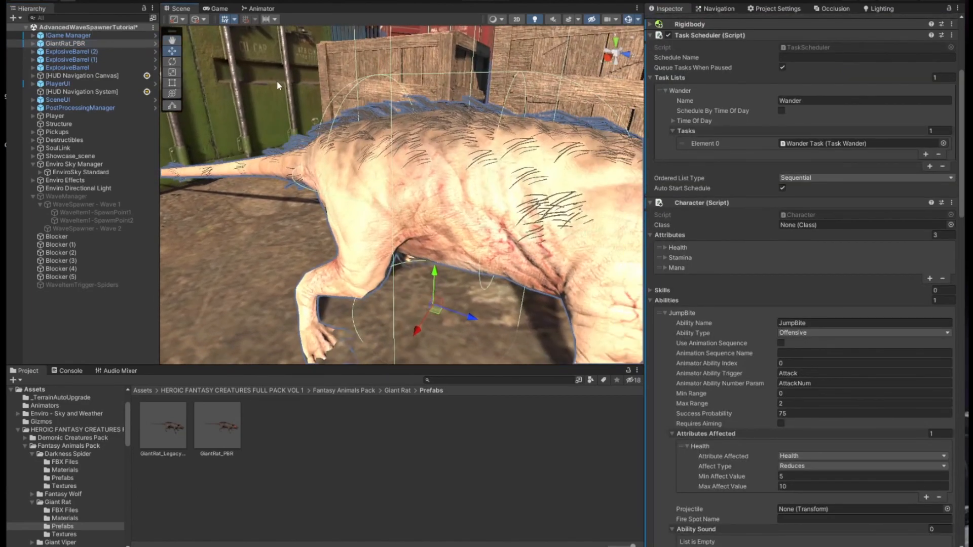
alt+drag(278, 81, 439, 134)
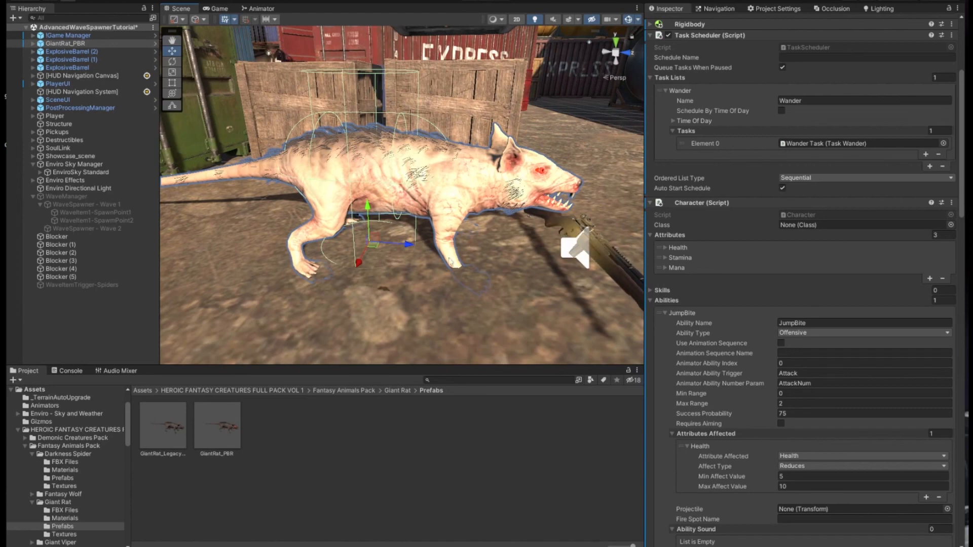
Collapse the rat's Task Scheduler component and the Attributes list of its Character component
alt+drag(461, 217, 522, 192)
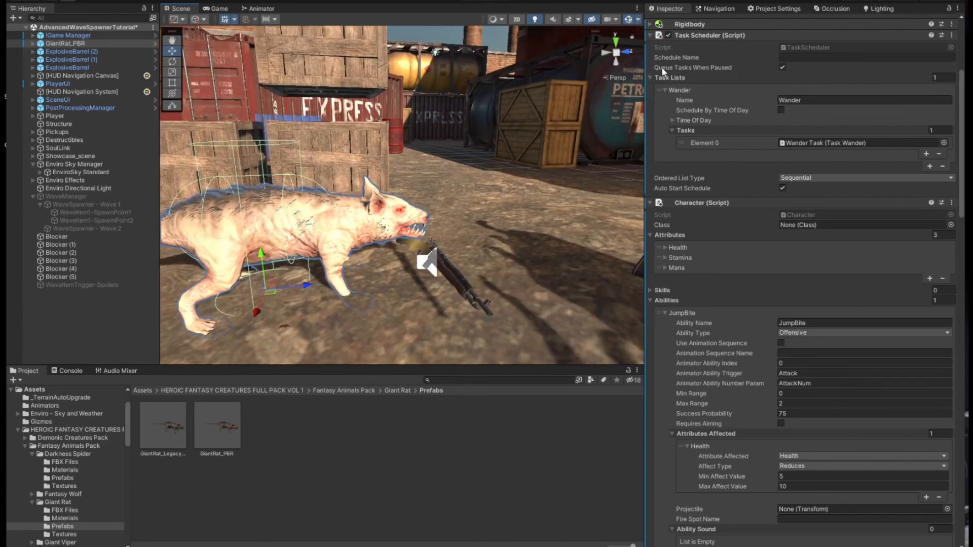
click(650, 34)
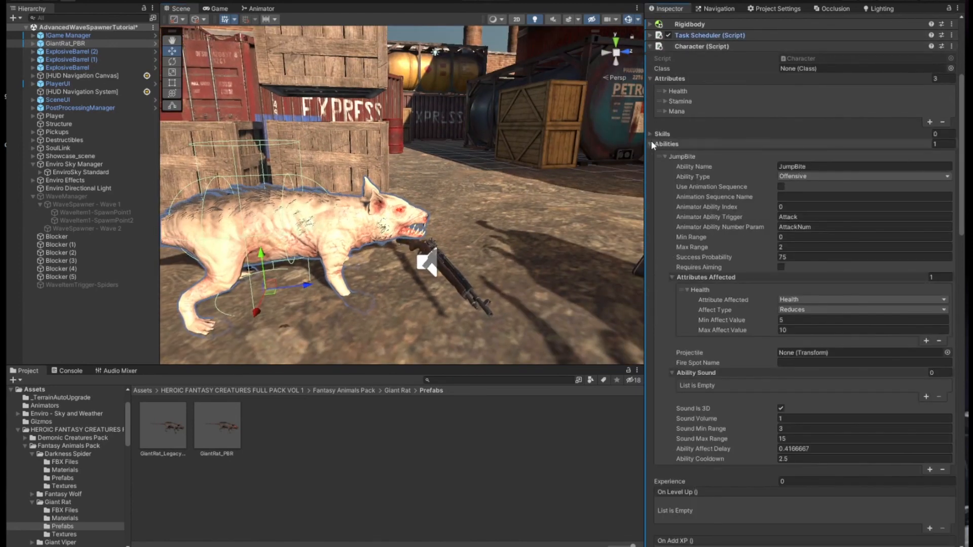
click(649, 78)
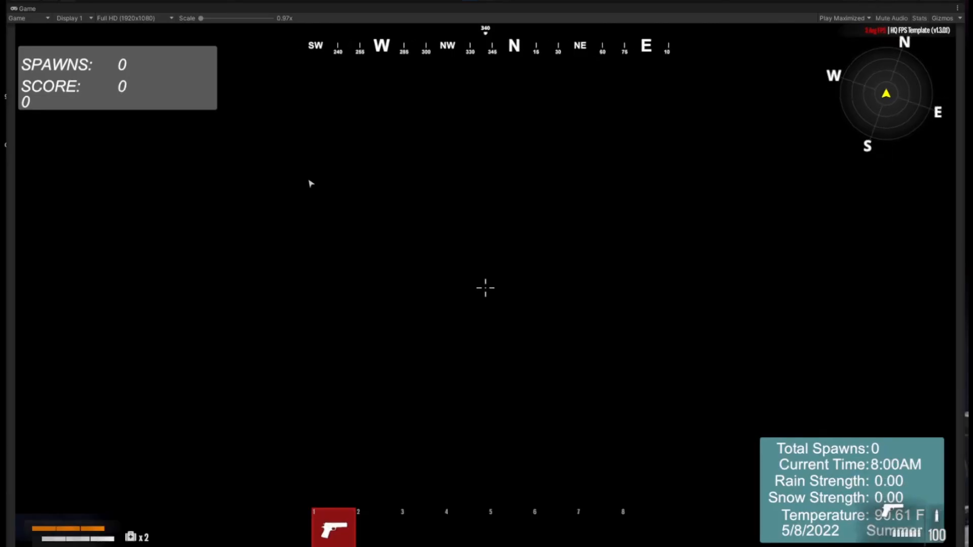
Playtest the scene by moving the player around the giant rat to test its chasing and attacking
click(408, 198)
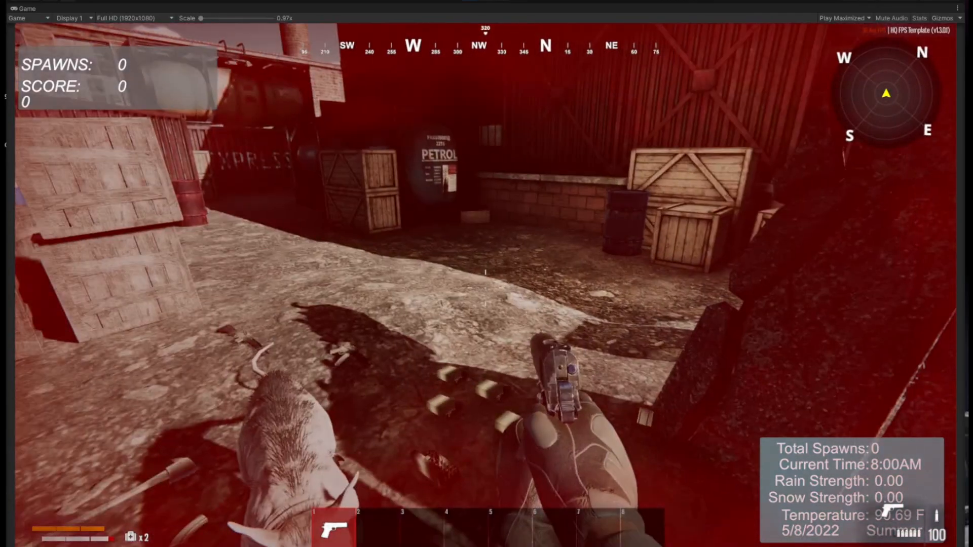
key(s)
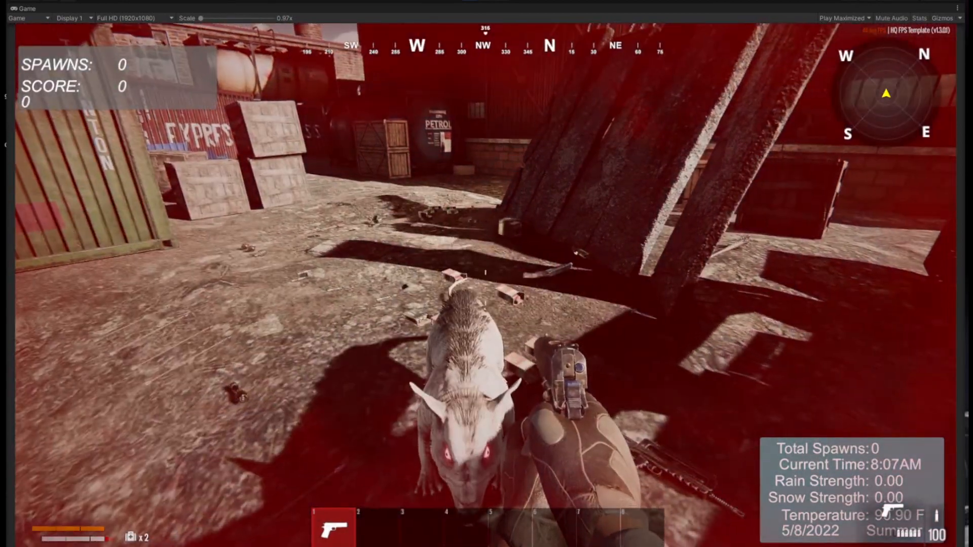
key(w)
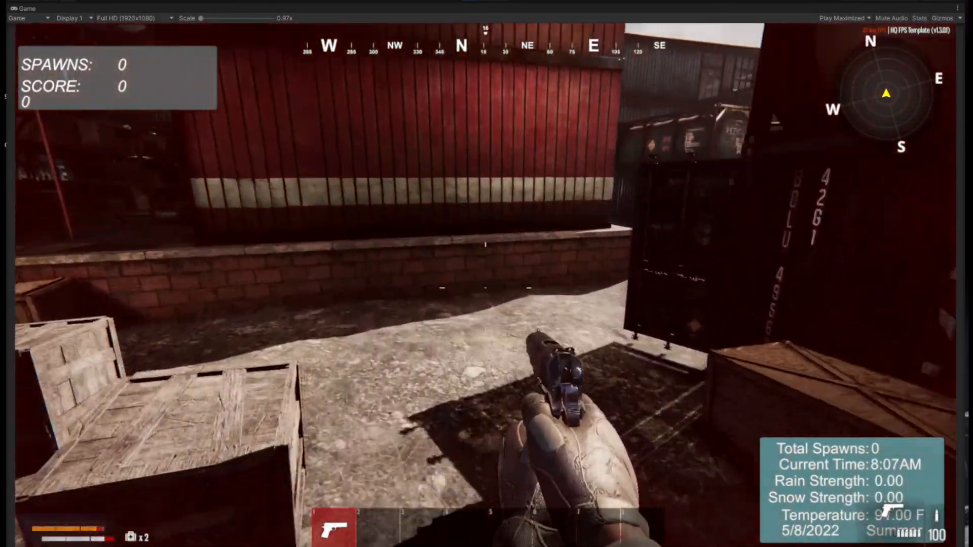
key(s)
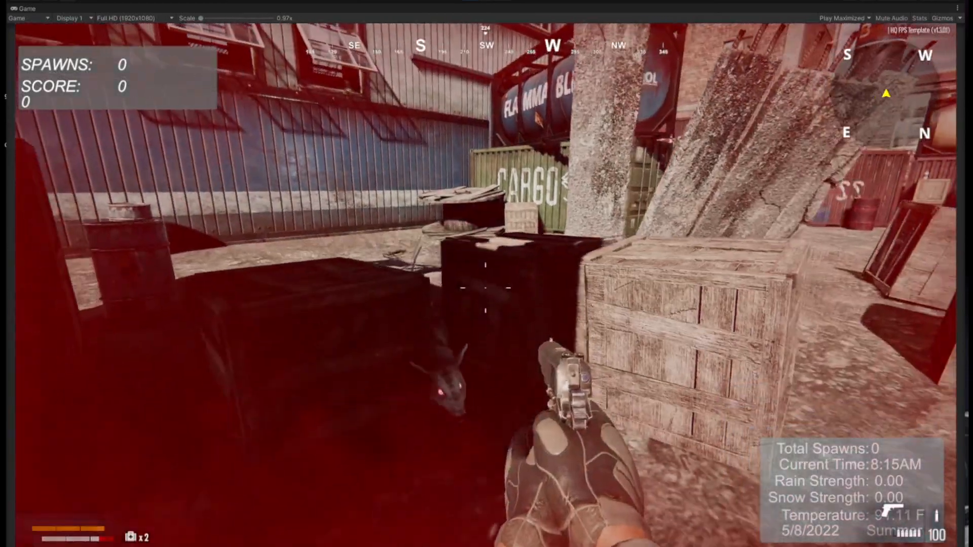
Back away from the giant rat, shoot it with the pistol, examine its body and pause the game
key(s)
click(486, 288)
click(486, 288)
click(485, 287)
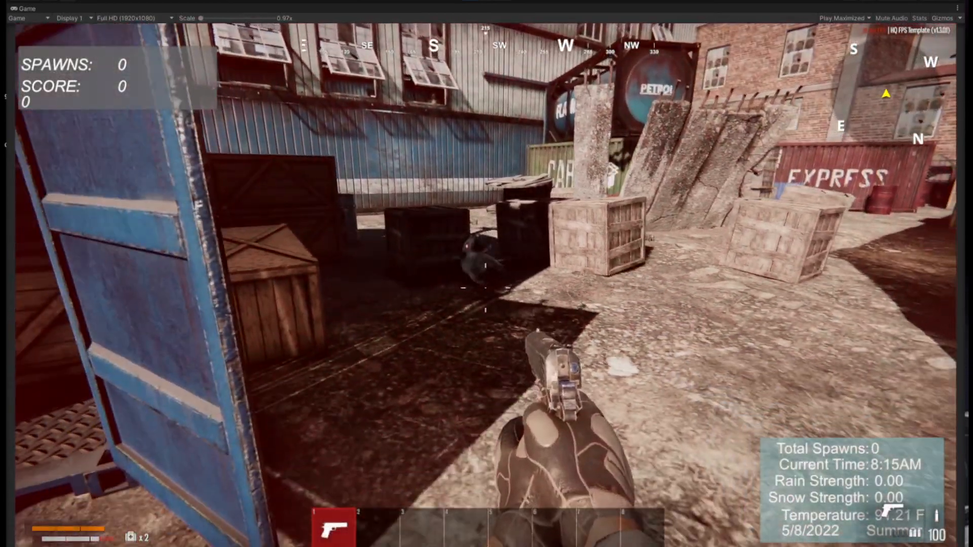
key(w)
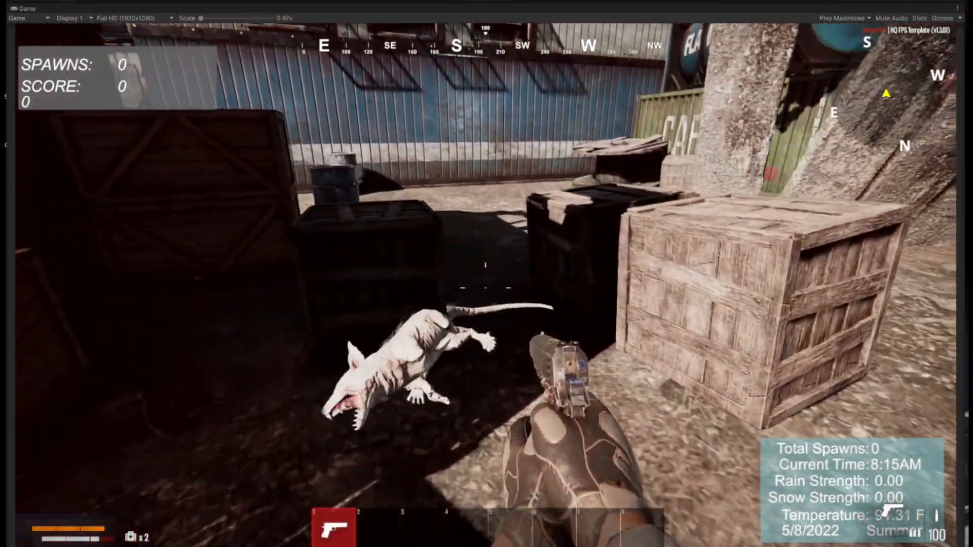
key(s)
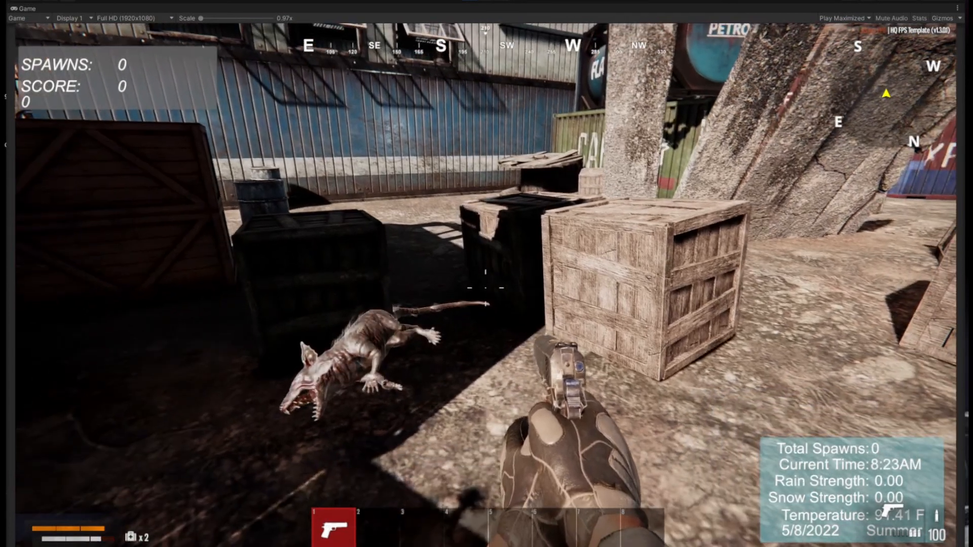
key(Escape)
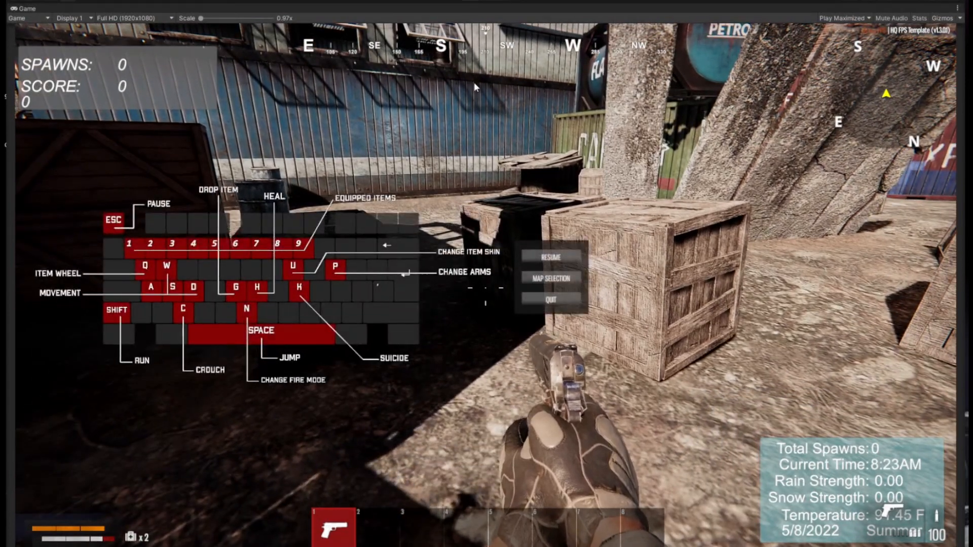